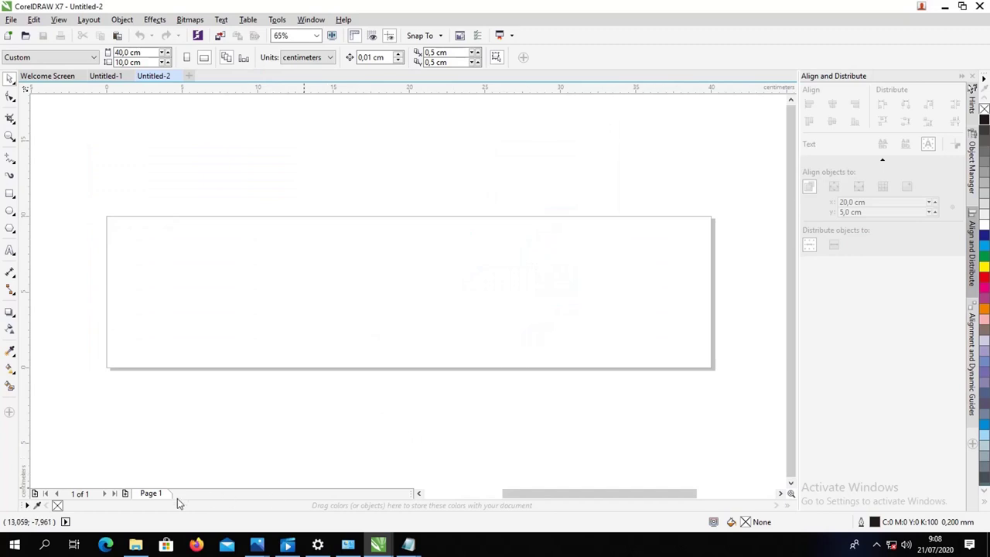
Import Backup_of_Bahan-Bahan Banner Idul Adha.cdr, enlarge the artwork to about 36.3 × 13.5 cm and place it above the page.
left_click(135, 544)
left_click_drag(177, 186, 417, 279)
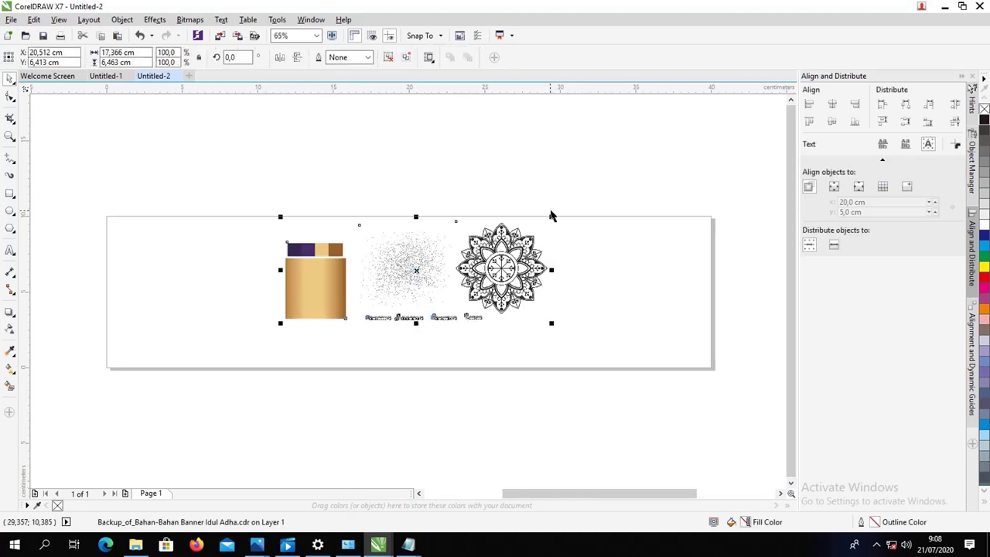
left_click_drag(553, 216, 692, 132)
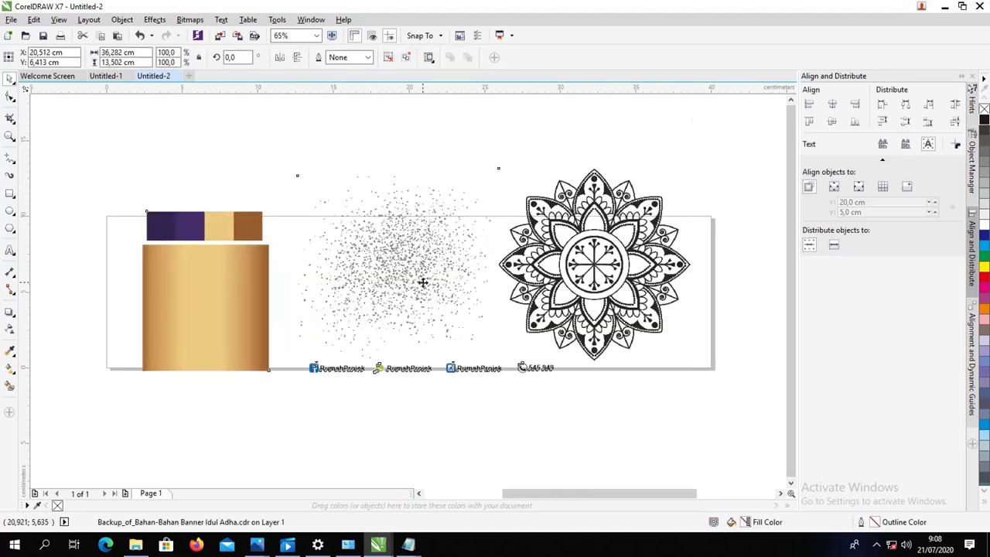
left_click_drag(419, 284, 424, 108)
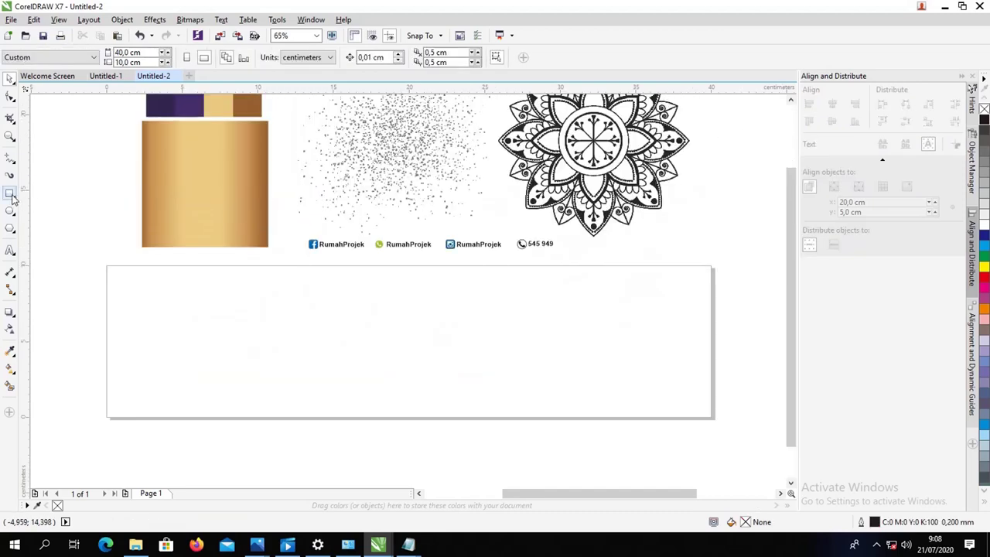
Create a rectangle covering the whole 40 × 10 cm page.
left_click(9, 194)
left_click(10, 197)
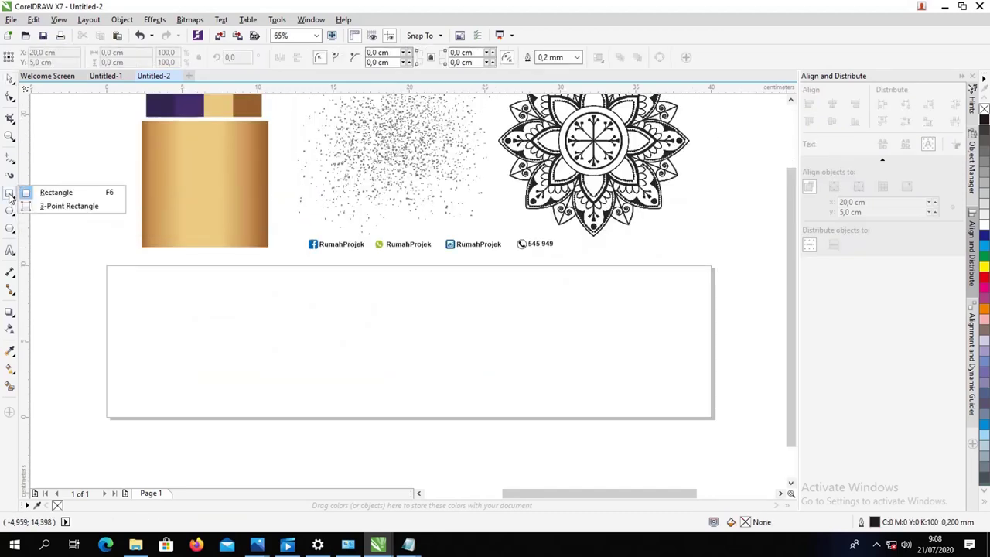
left_click(10, 197)
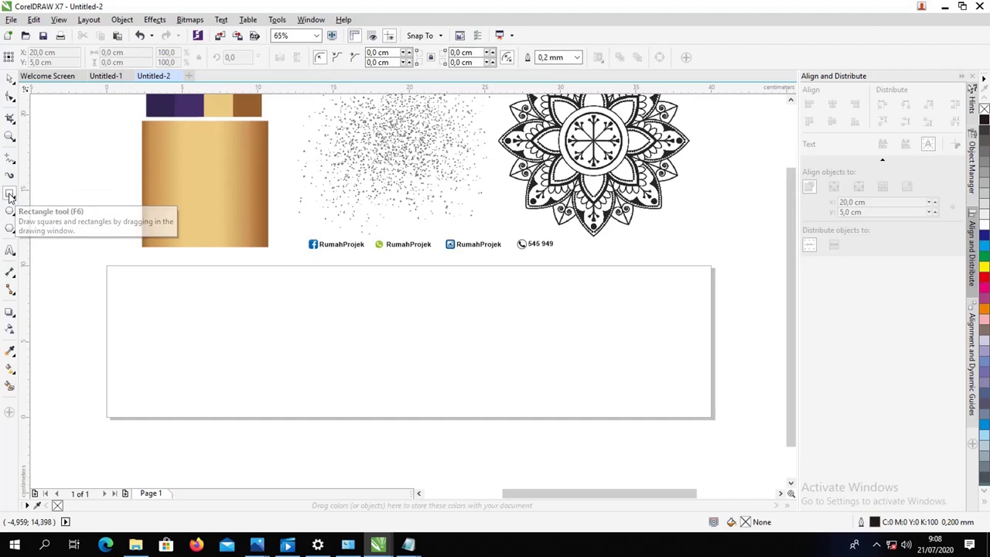
double_click(10, 195)
left_click(9, 77)
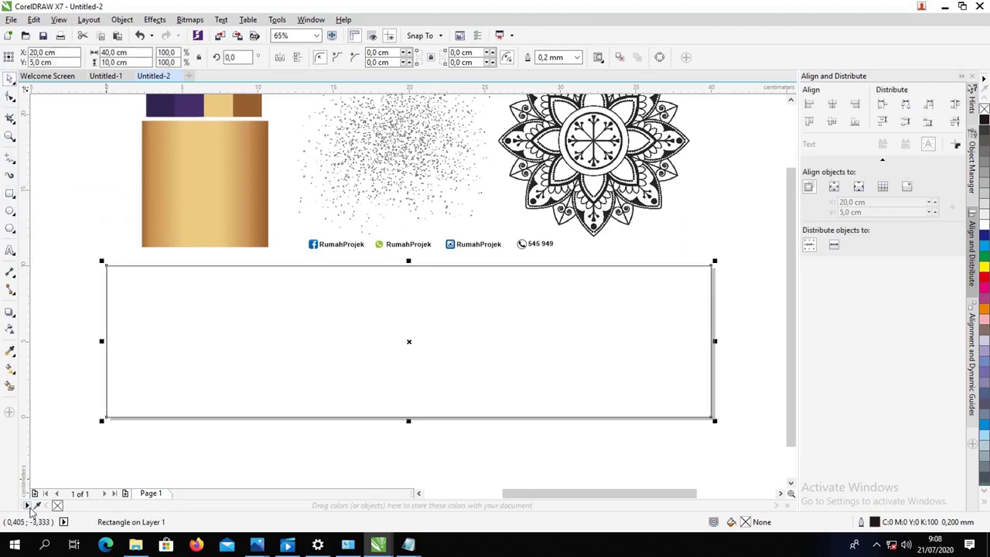
Fill the page rectangle with the dark purple (C91 M100 Y54 K15) sampled from the imported swatches, and remove its outline.
left_click(37, 505)
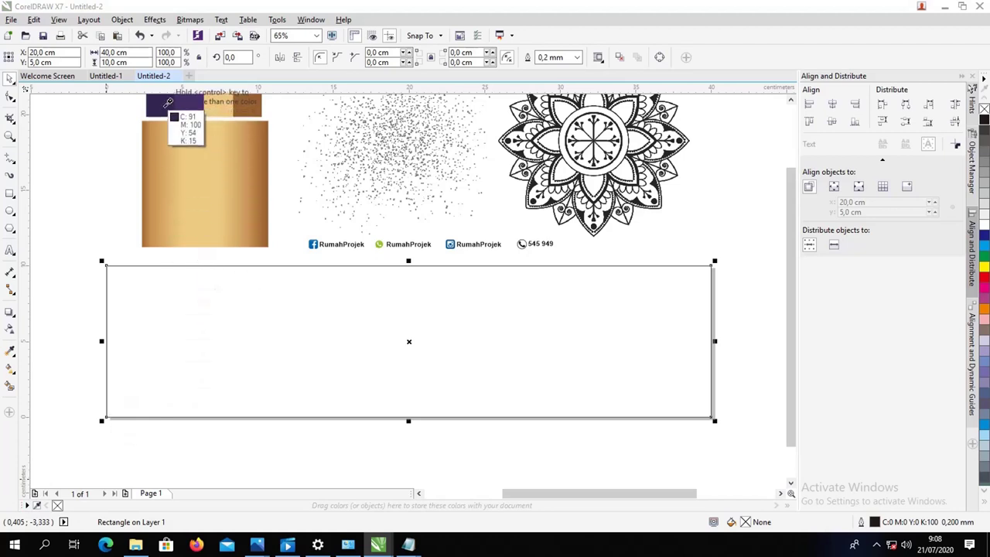
left_click(164, 110)
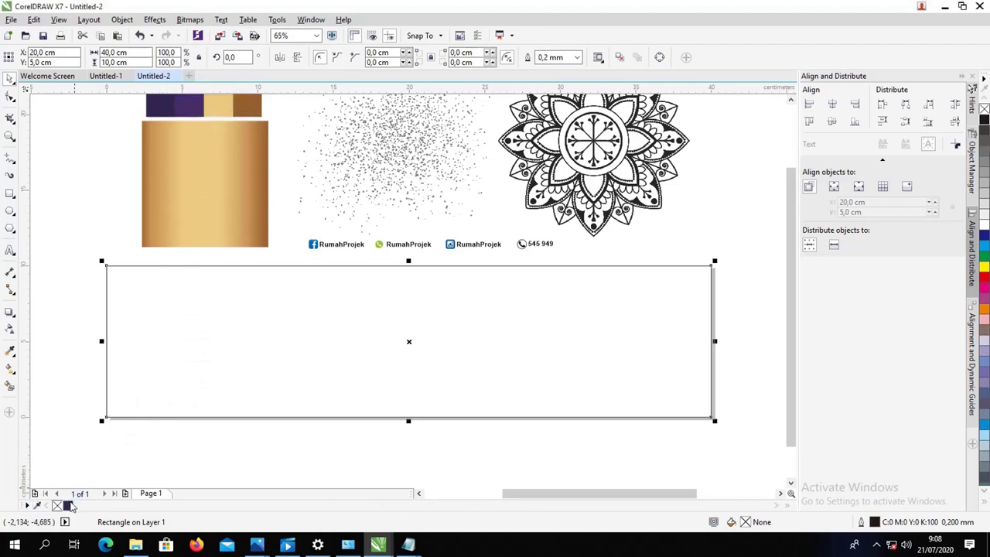
left_click(68, 505)
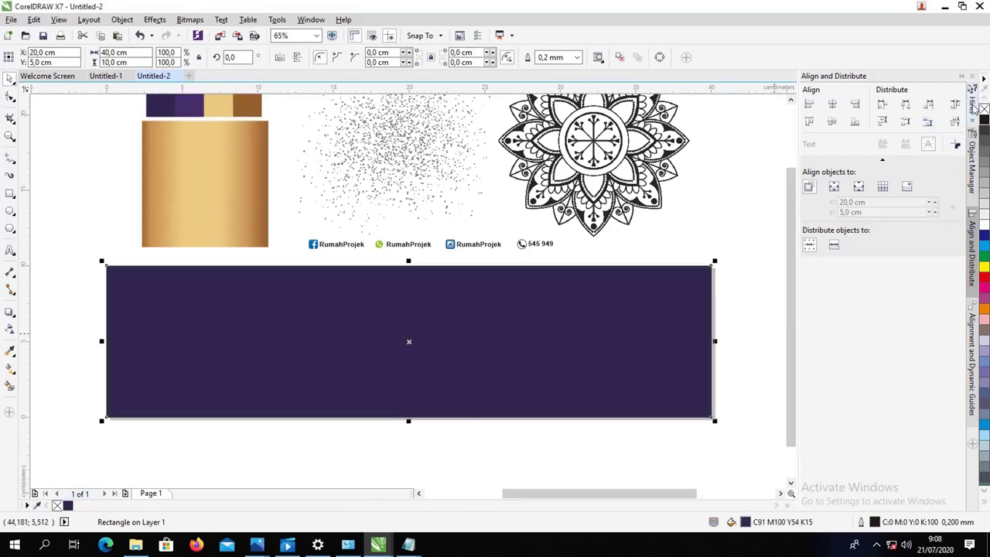
right_click(983, 108)
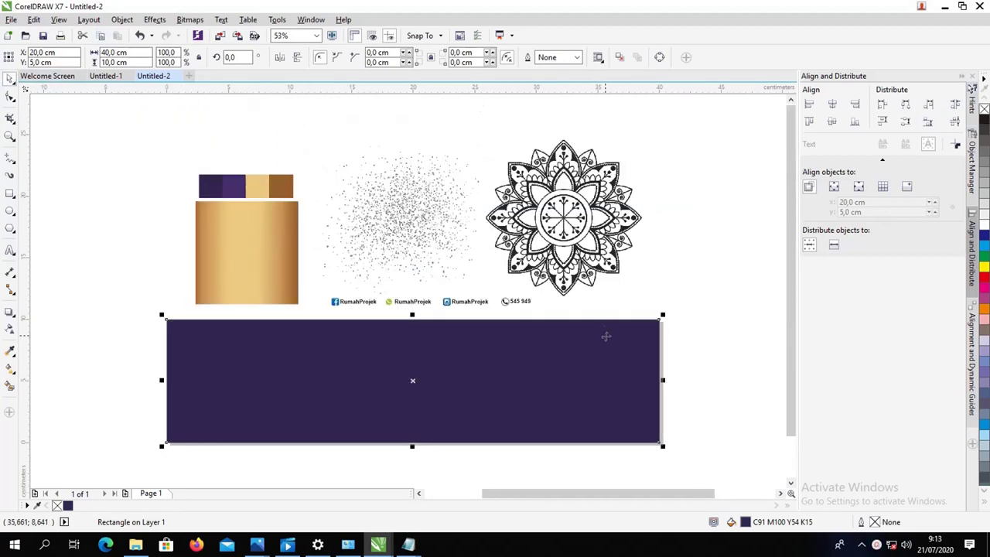
Trace the mandala bitmap with Outline Trace for a high quality image, reducing the bitmap and keeping the default trace settings.
left_click(559, 230)
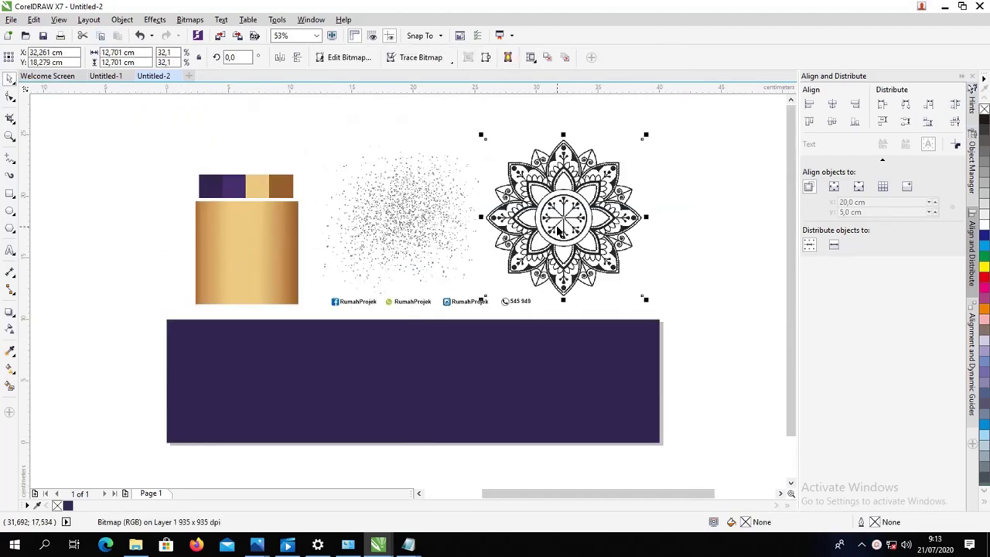
left_click(454, 63)
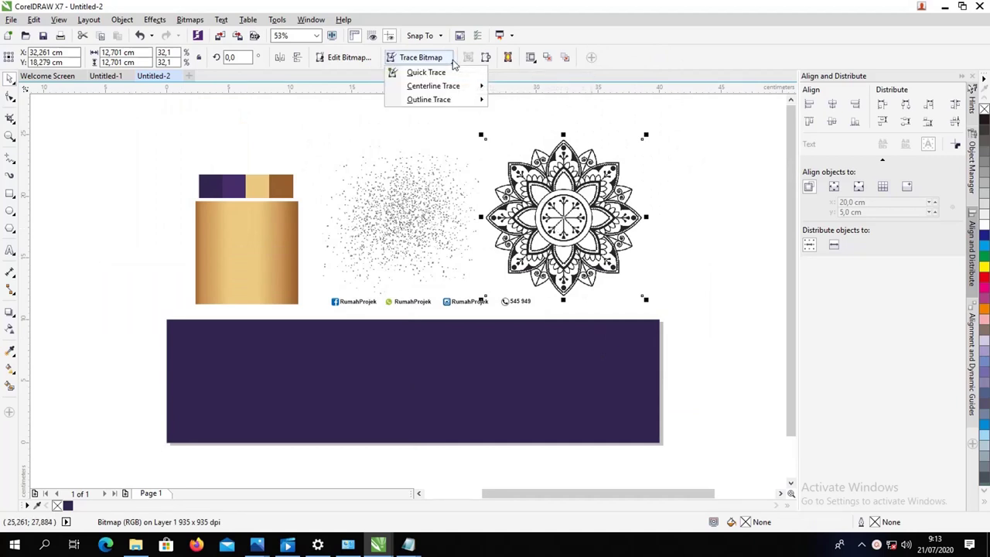
mouse_move(450, 105)
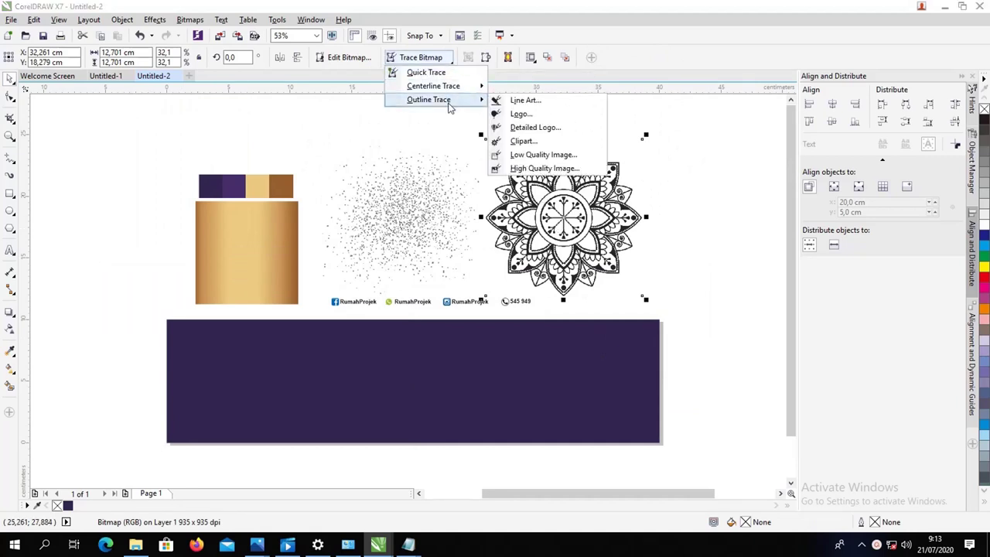
left_click(544, 168)
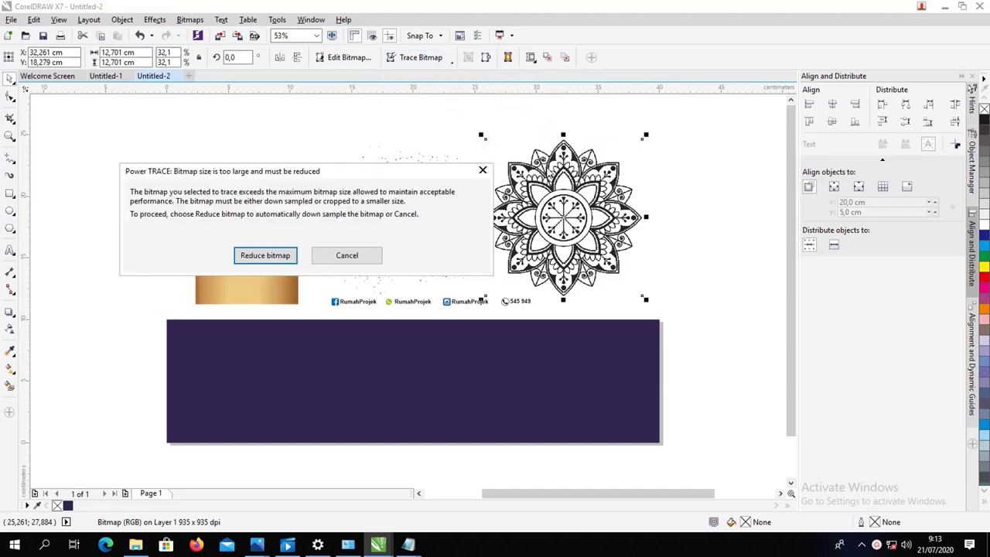
left_click(288, 255)
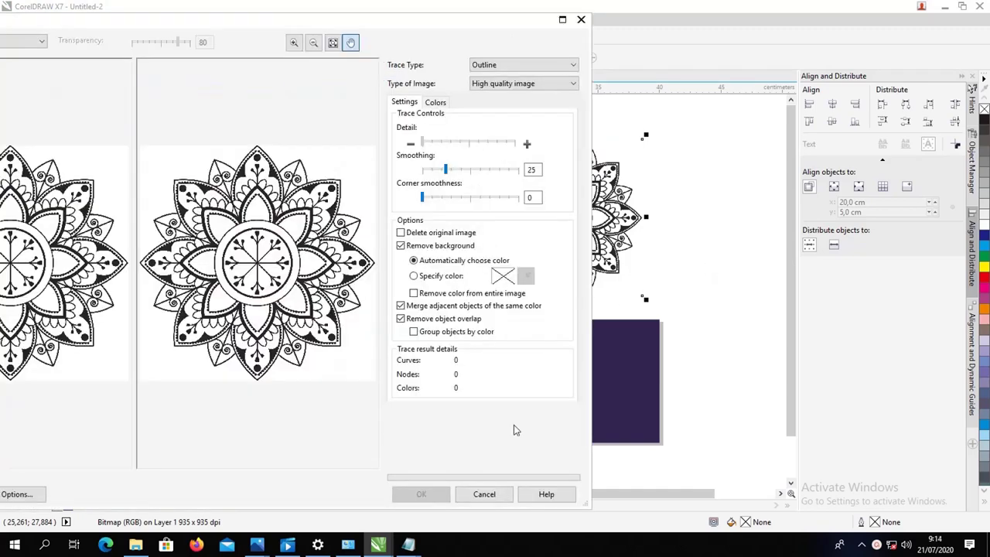
left_click(435, 495)
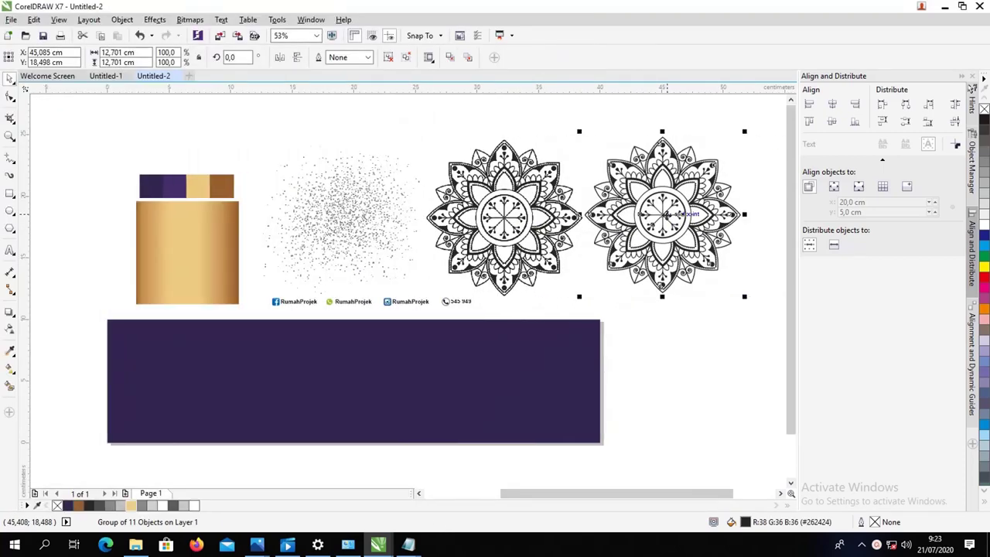
Apply a horizontal linear fountain fill across the traced mandala and add colour nodes at about 24, 51 and 70%.
key("g")
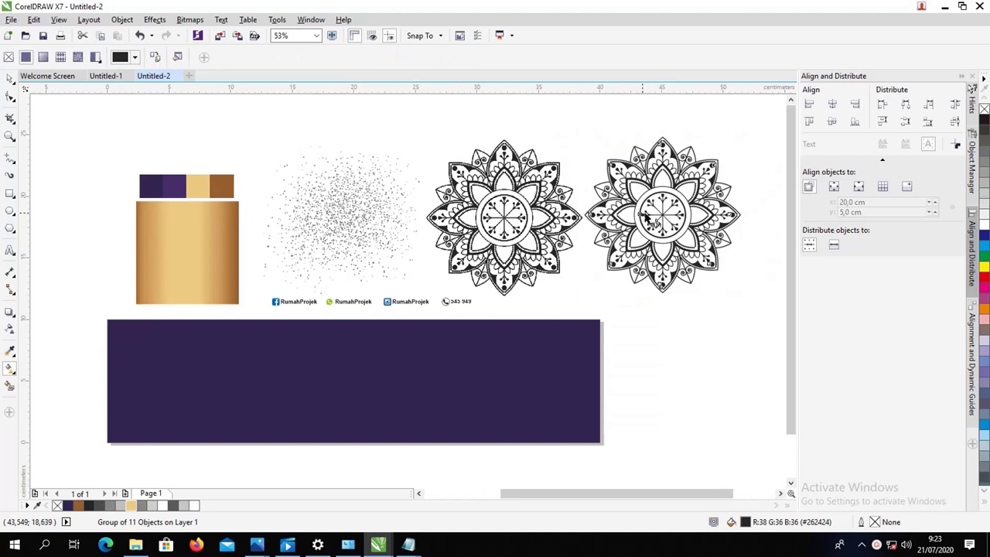
left_click_drag(599, 214, 731, 211)
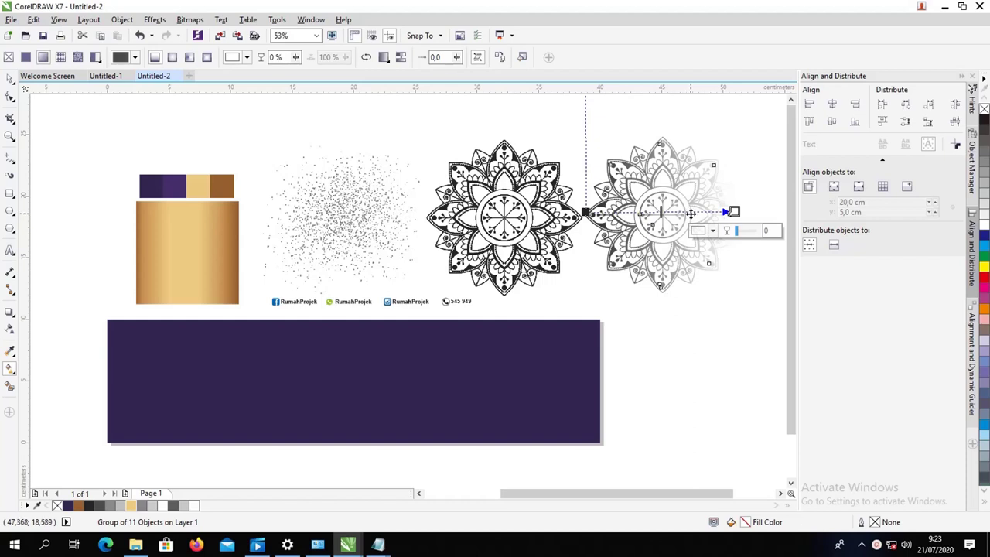
double_click(691, 212)
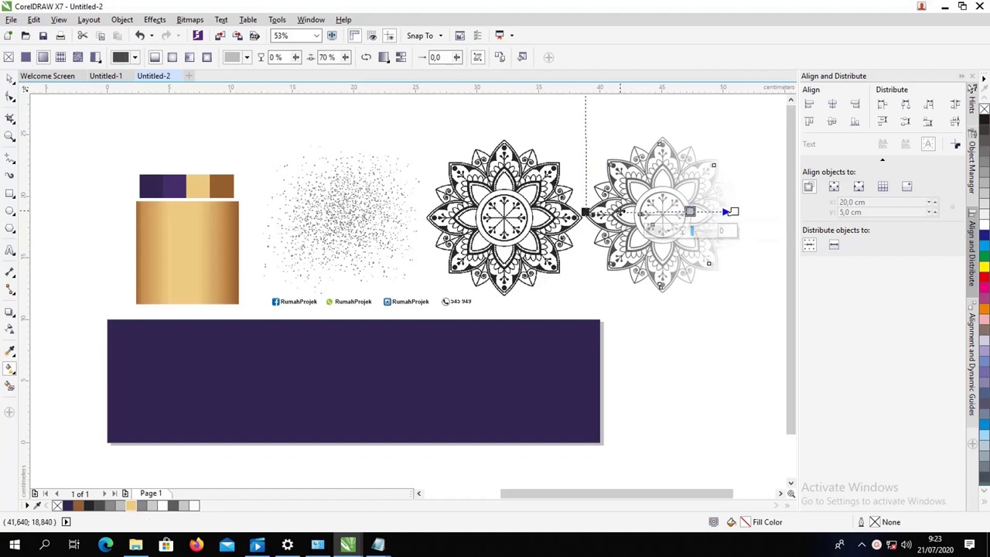
double_click(621, 212)
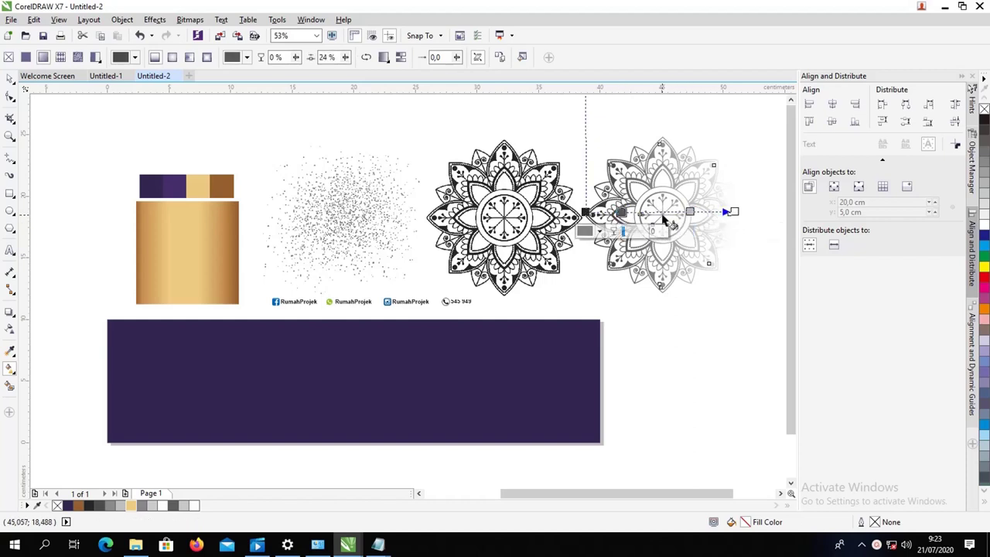
double_click(661, 212)
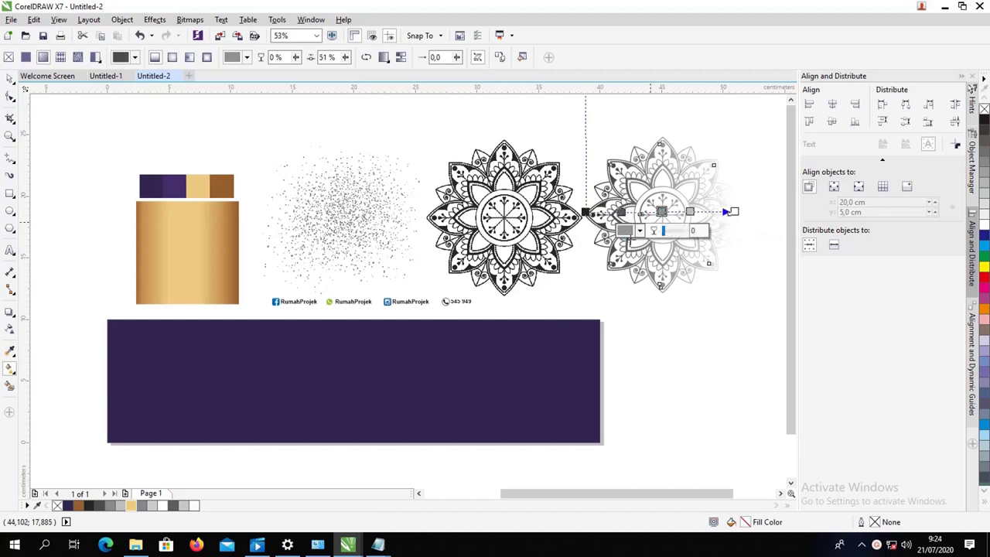
Colour the mandala's gradient nodes alternately brown and gold, starting and ending with brown, and change the fill to an elliptical fountain.
left_click(78, 505)
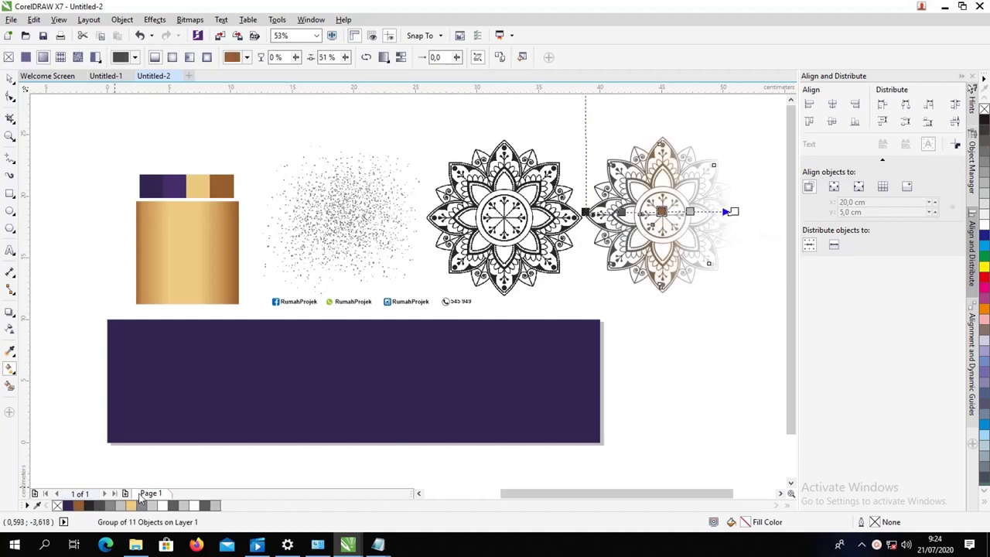
left_click(689, 211)
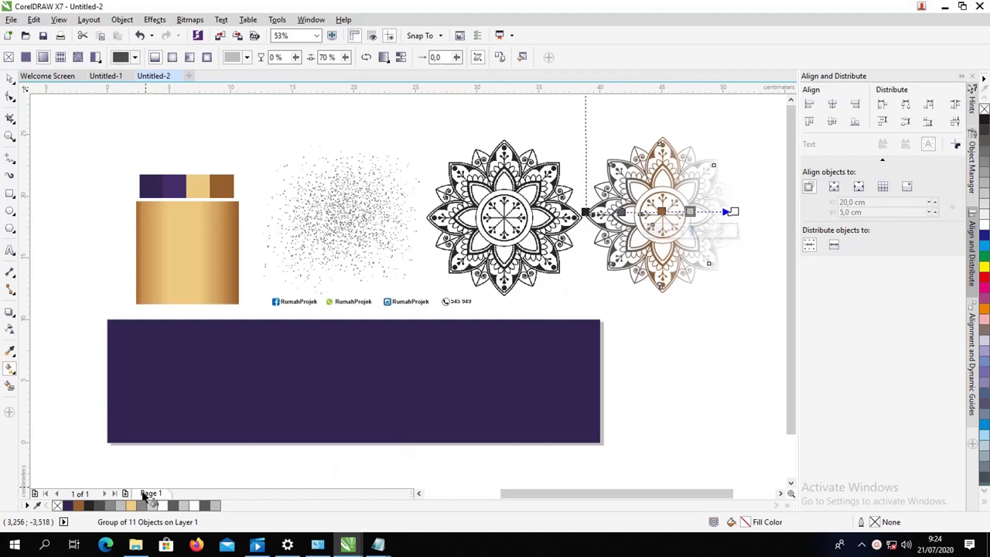
left_click(131, 505)
left_click(734, 211)
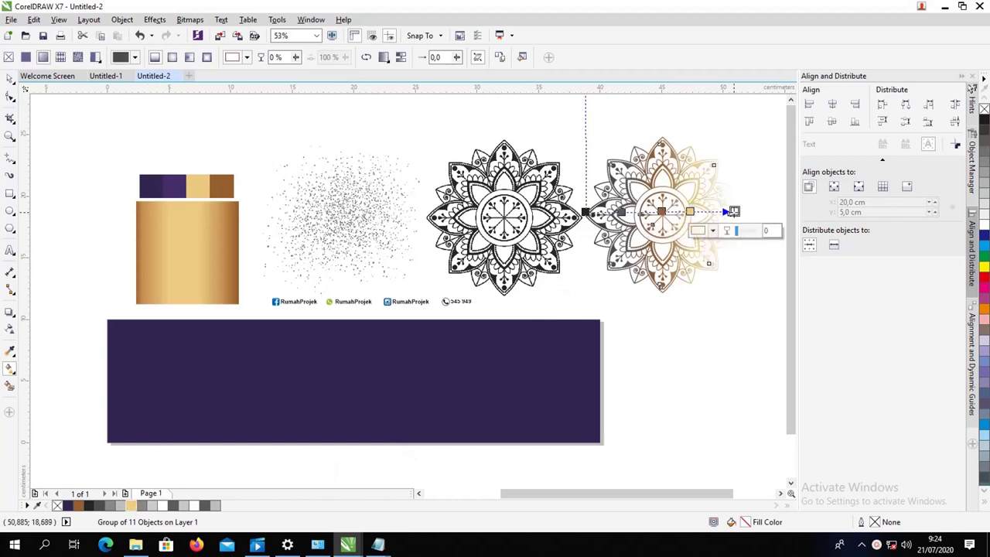
left_click(81, 506)
left_click(585, 211)
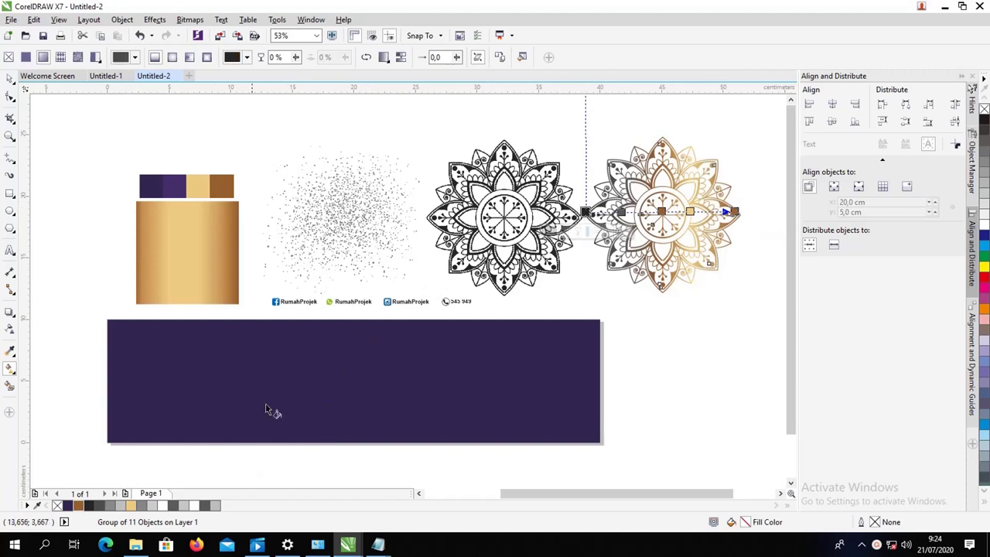
left_click(81, 507)
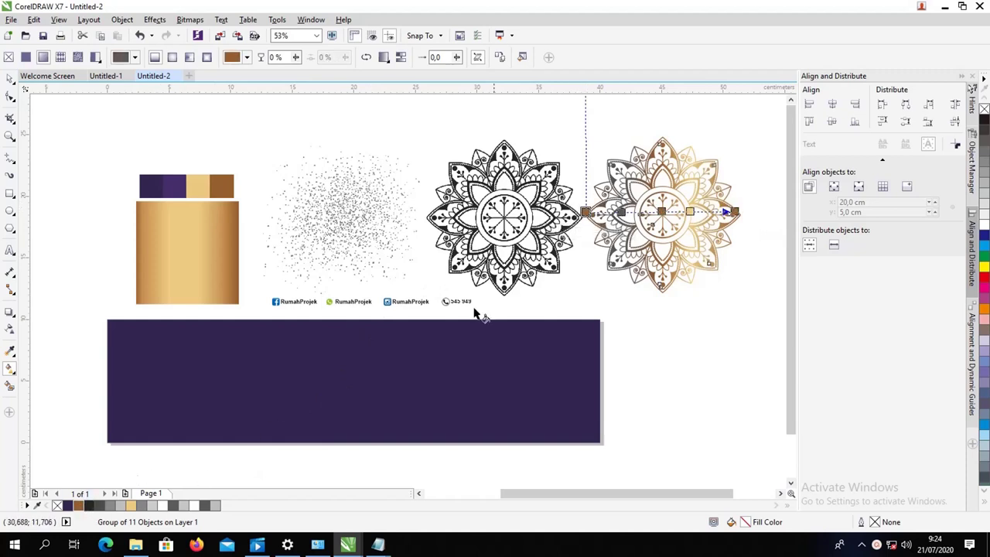
left_click(621, 212)
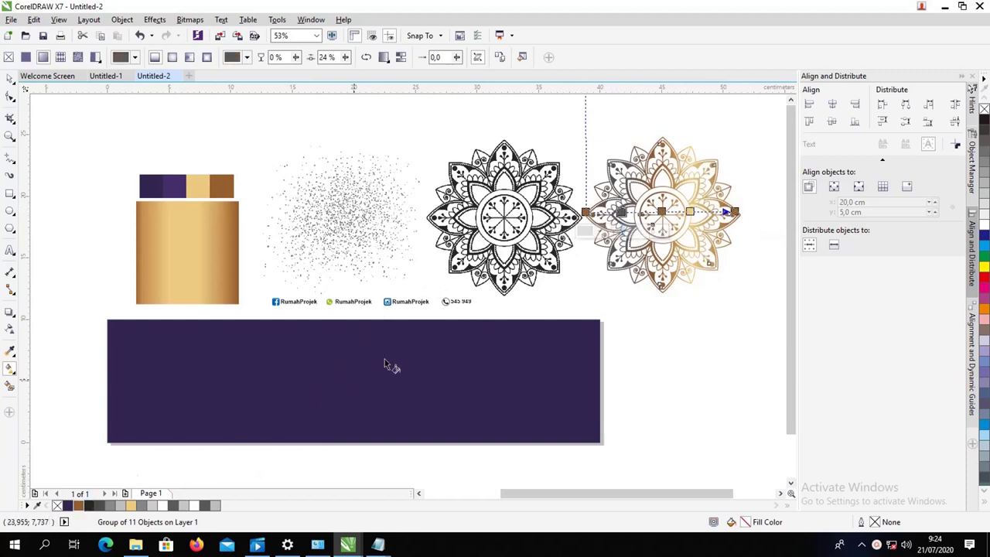
left_click(132, 507)
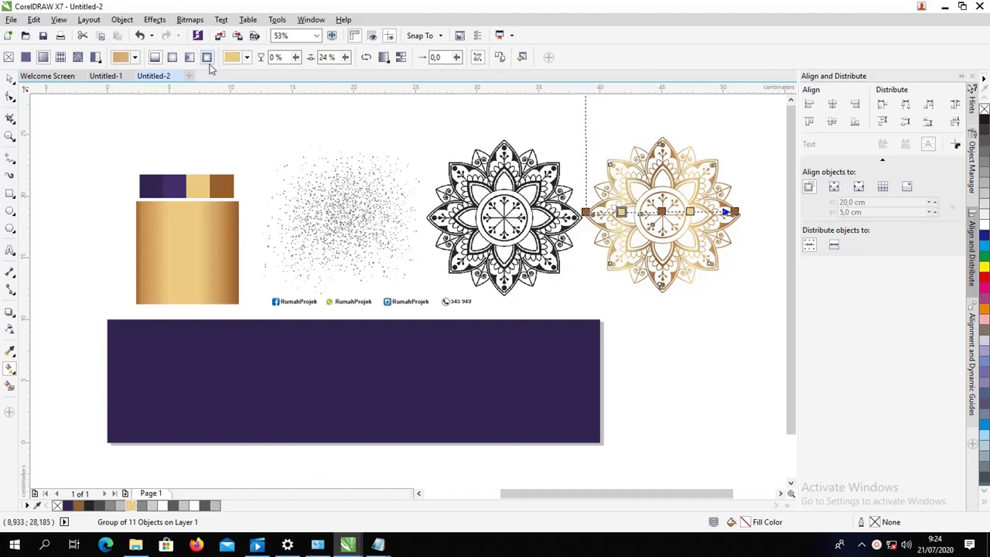
left_click(172, 60)
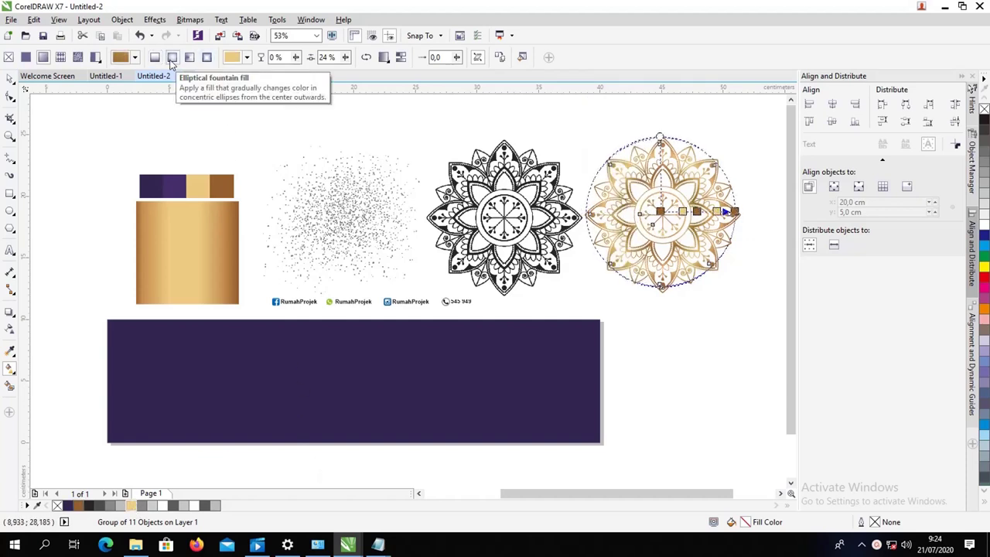
left_click(9, 78)
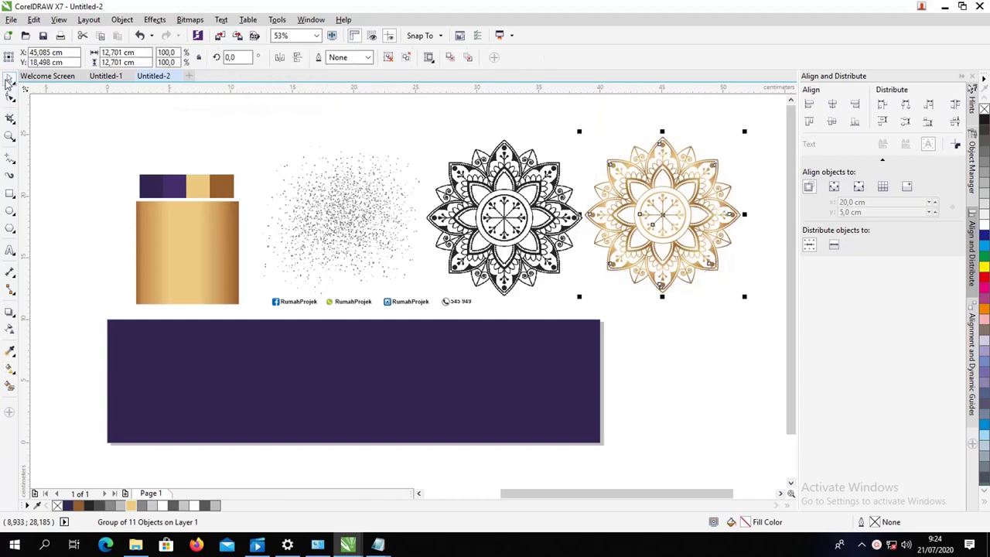
Apply a uniform transparency of 62 to the gold mandala.
left_click(10, 331)
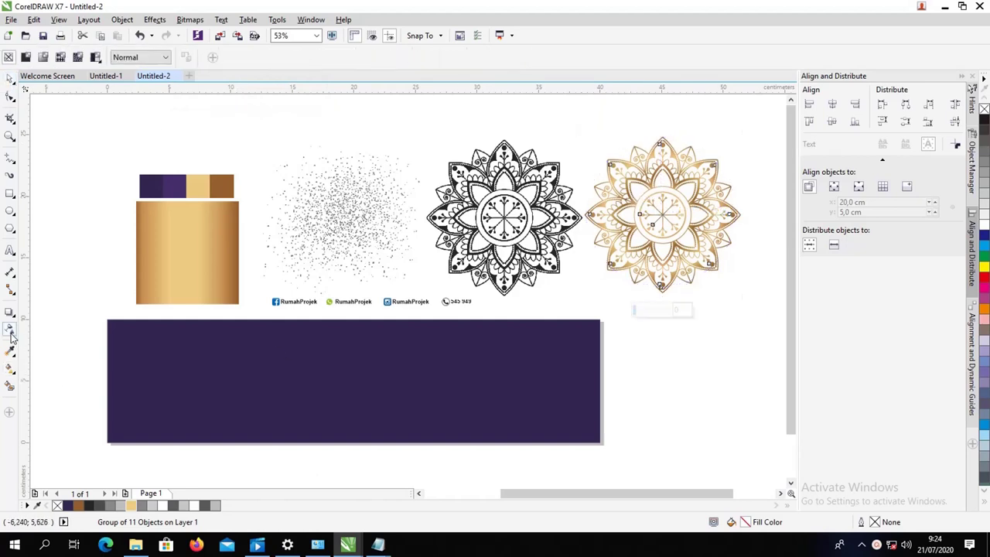
left_click(648, 313)
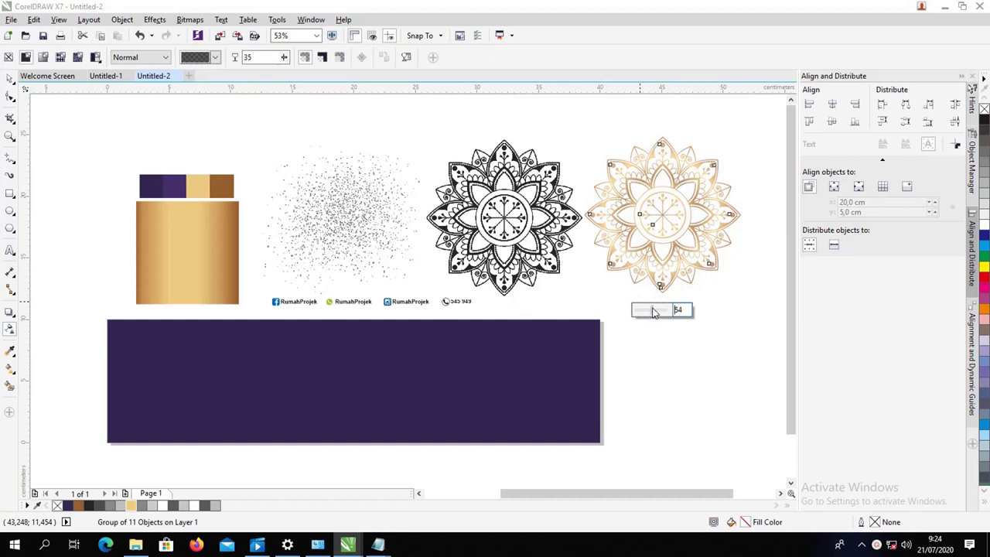
left_click_drag(656, 312, 656, 312)
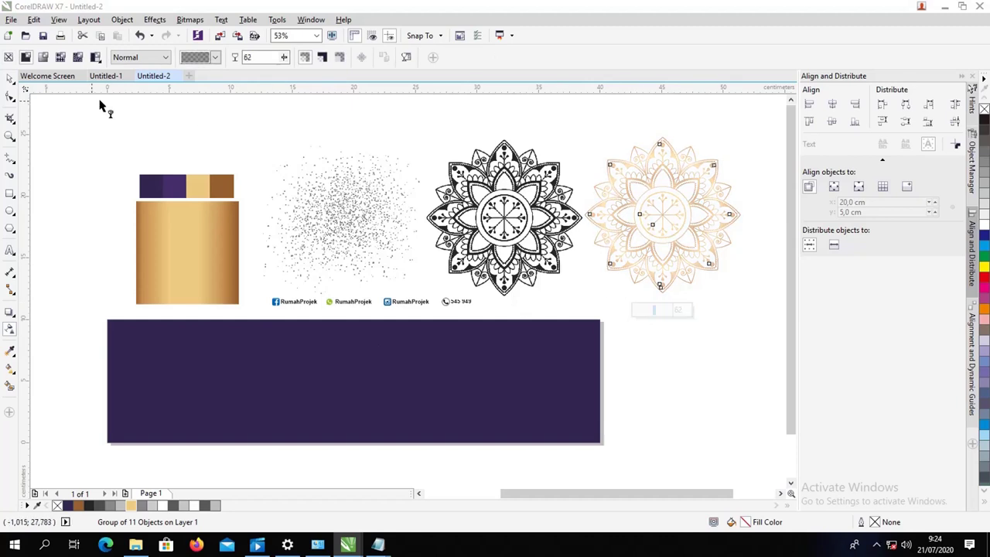
Move the gold mandala onto the left end of the purple banner and scale it down to about 8.9 cm.
left_click(9, 79)
left_click_drag(710, 197, 245, 353)
left_click_drag(276, 307, 250, 330)
left_click_drag(209, 375, 181, 385)
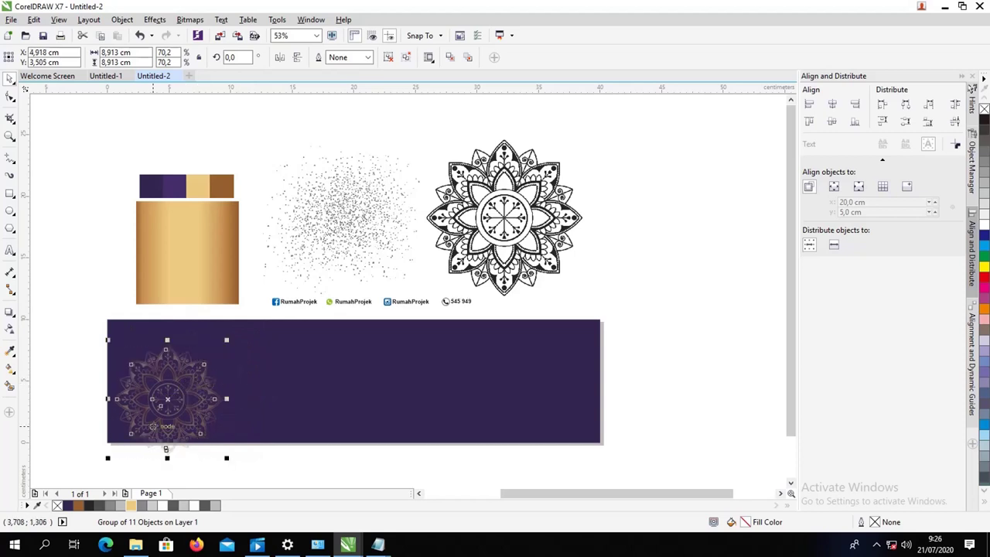
left_click_drag(153, 426, 151, 399)
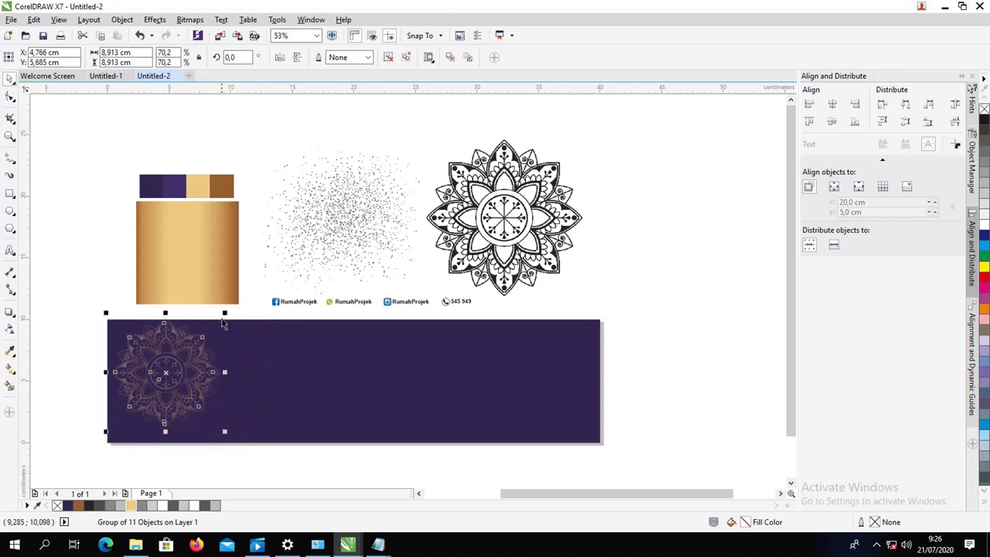
Scale the gold mandala to about 6.3 cm and place a copy to its upper right, scaled down to about 4.9 cm.
left_click_drag(227, 311, 209, 331)
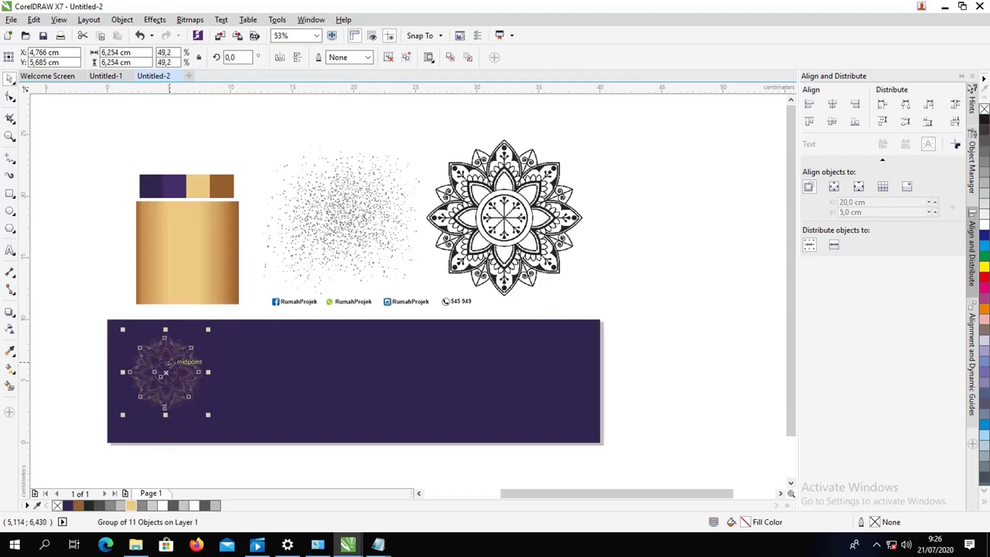
left_click_drag(170, 362, 255, 353)
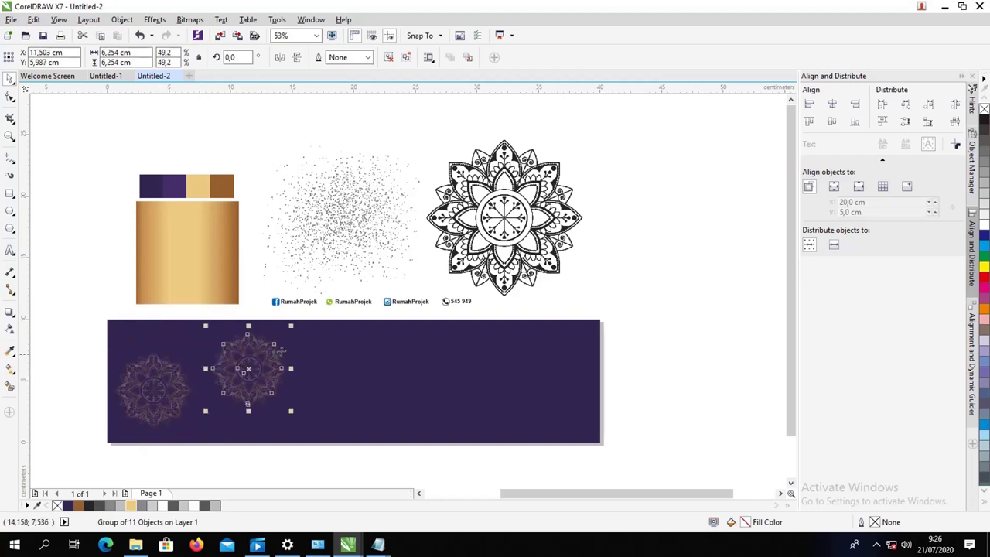
left_click_drag(292, 325, 283, 332)
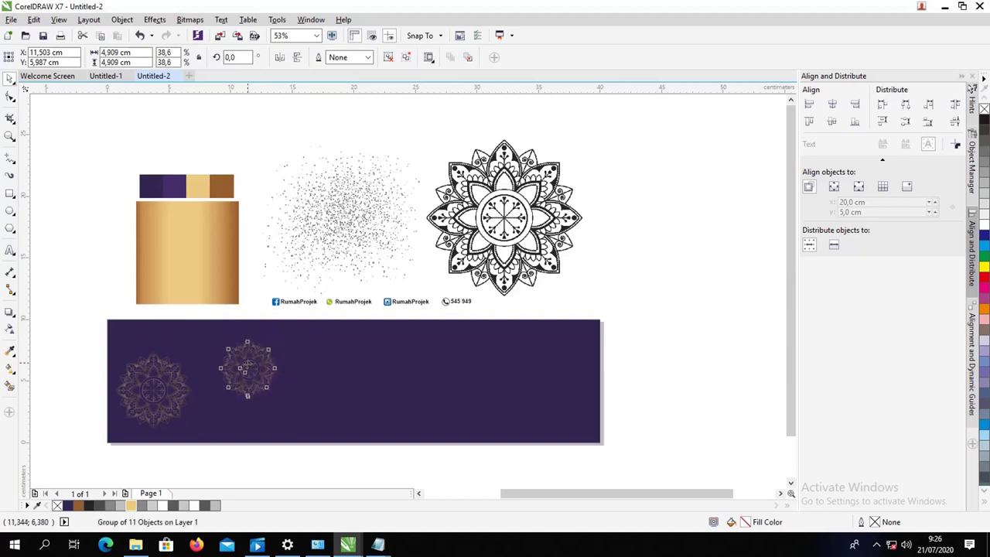
Place another gold mandala copy overlapping the banner's lower edge, at about X 15 cm, and enlarge it to about 8.1 cm.
left_click_drag(249, 363, 294, 401)
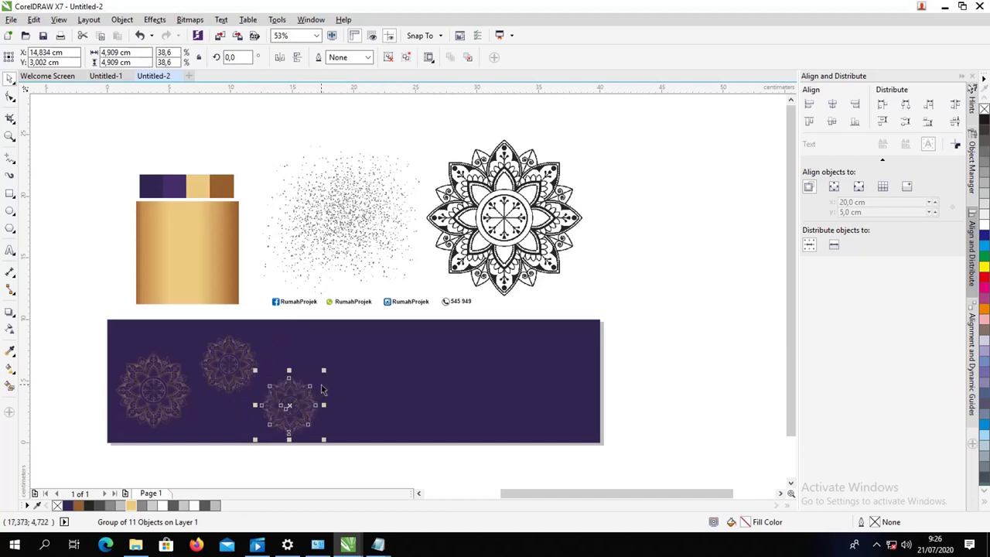
left_click_drag(324, 369, 345, 354)
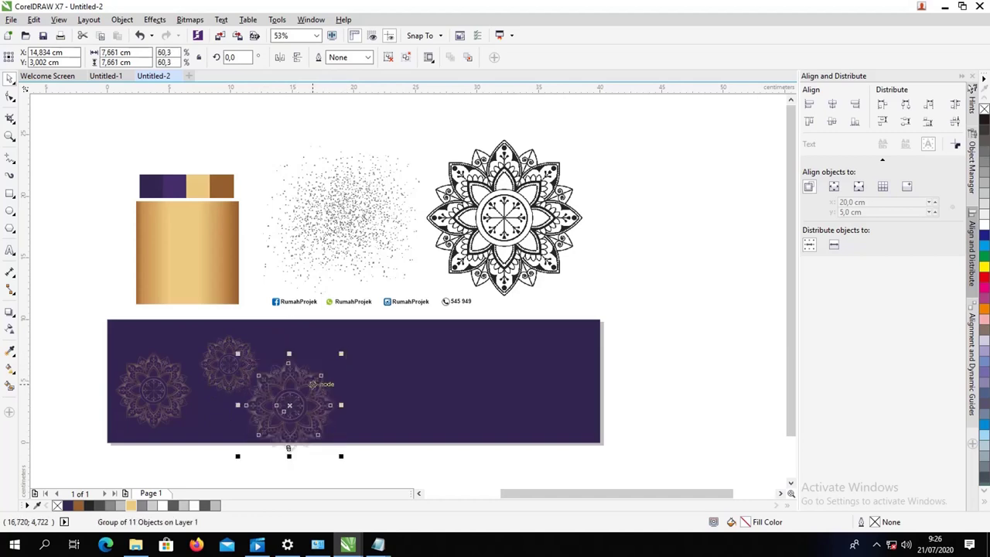
left_click_drag(311, 385, 316, 393)
left_click_drag(343, 363, 346, 357)
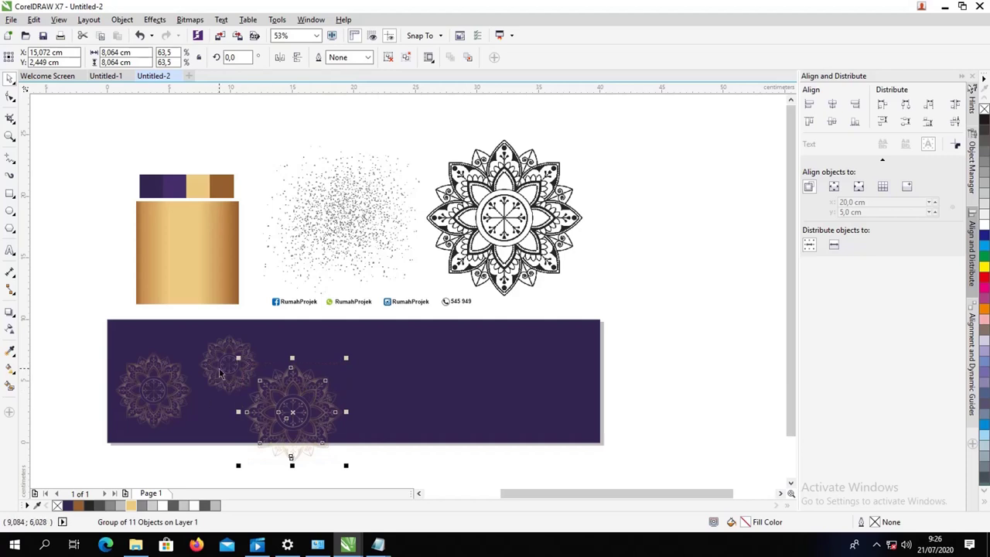
Select all three gold mandalas and PowerClip them inside the purple banner rectangle.
left_click(220, 374, "shift")
left_click(161, 390, "shift")
right_click(159, 385)
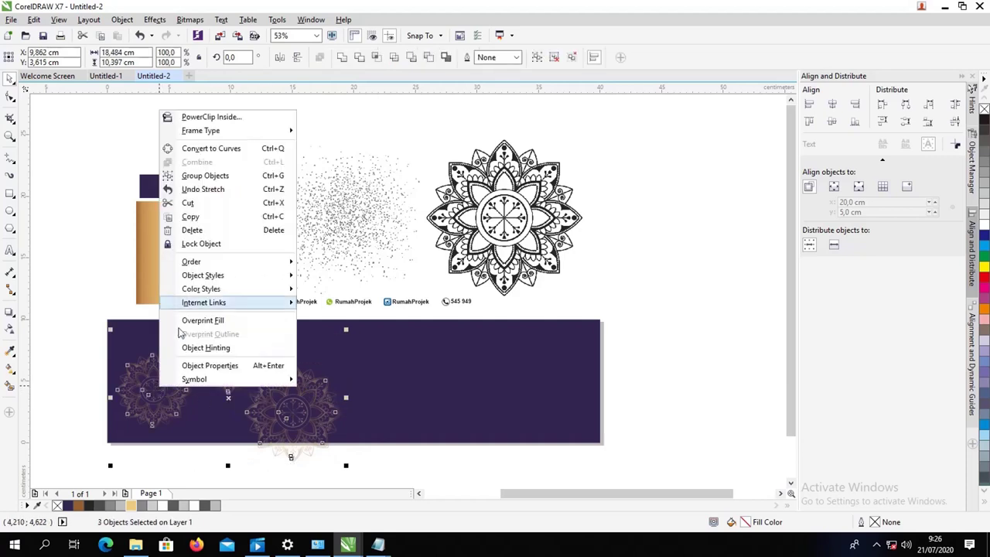
left_click(209, 117)
left_click(387, 379)
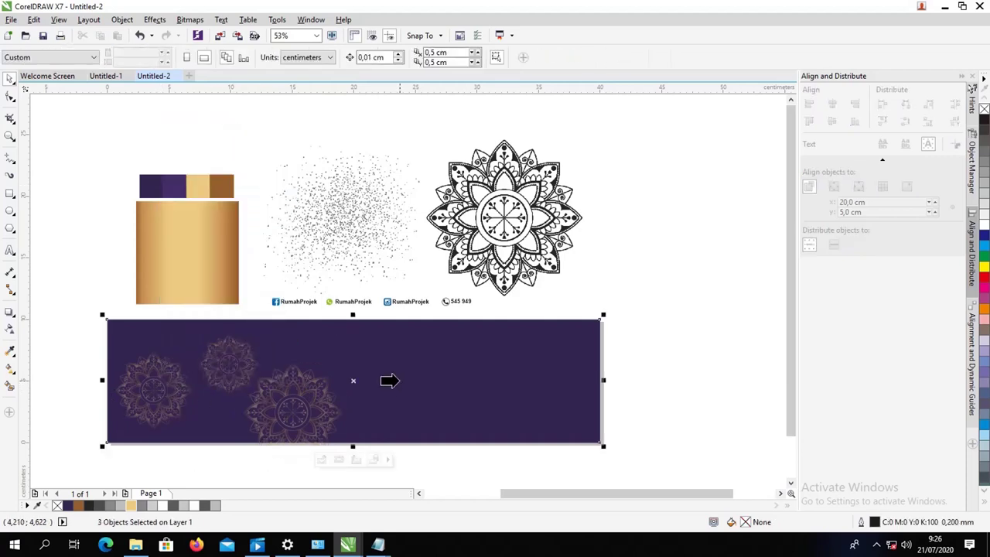
Outline-trace the black mandala bitmap as a high quality image, reducing the bitmap and keeping the default trace settings.
left_click(482, 227)
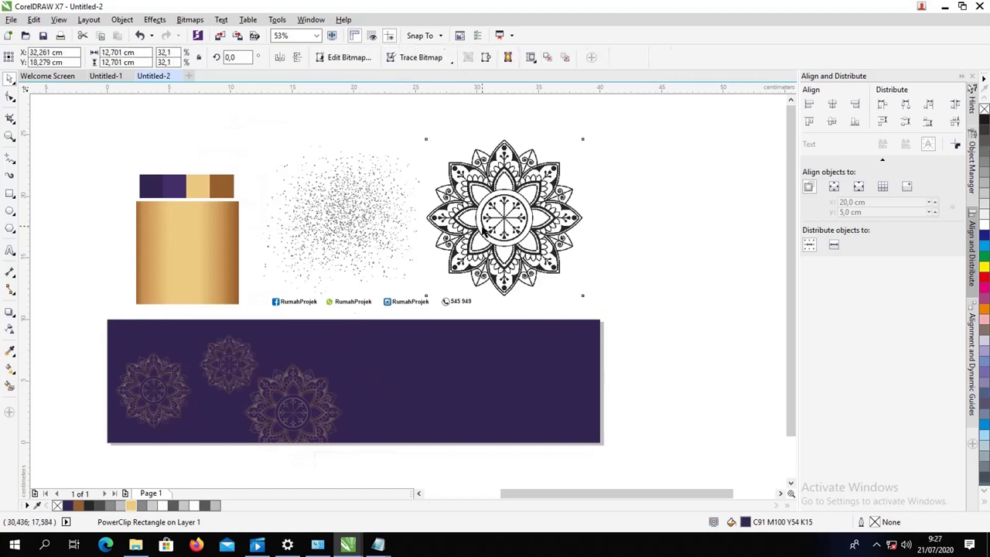
left_click(448, 63)
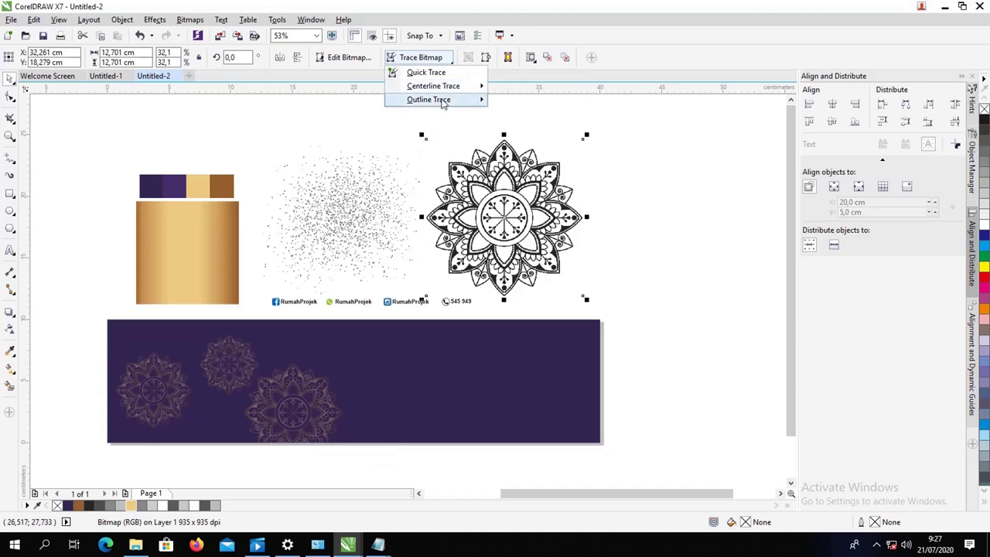
mouse_move(455, 104)
left_click(542, 168)
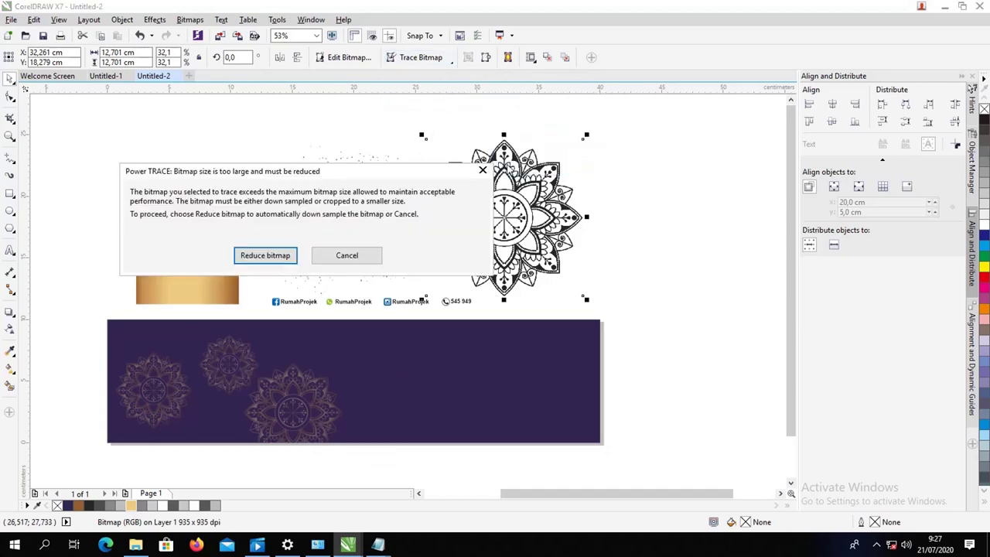
left_click(281, 256)
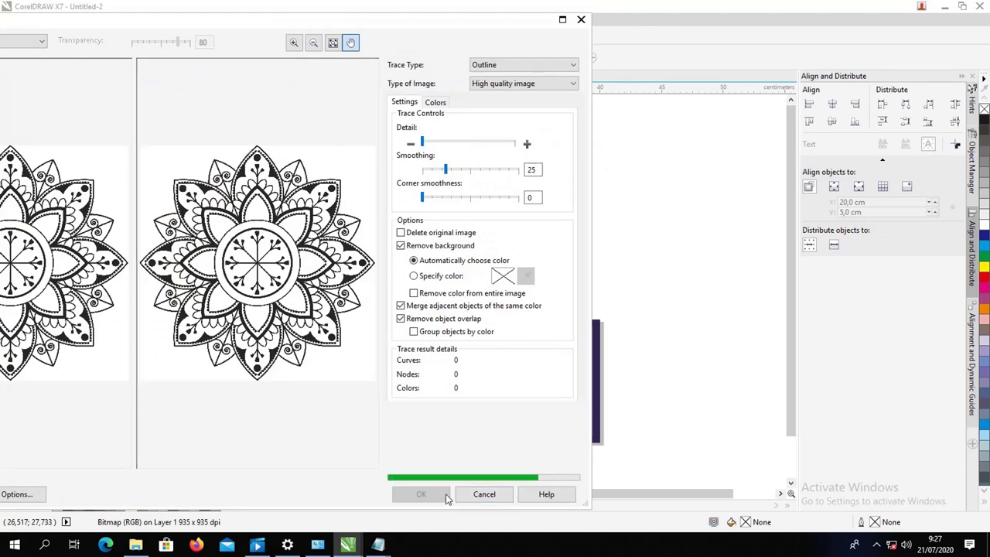
left_click(421, 493)
Move the traced mandala off the original, delete the original bitmap, and bring the traced one back above the banner.
left_click_drag(526, 232, 687, 232)
left_click(523, 244)
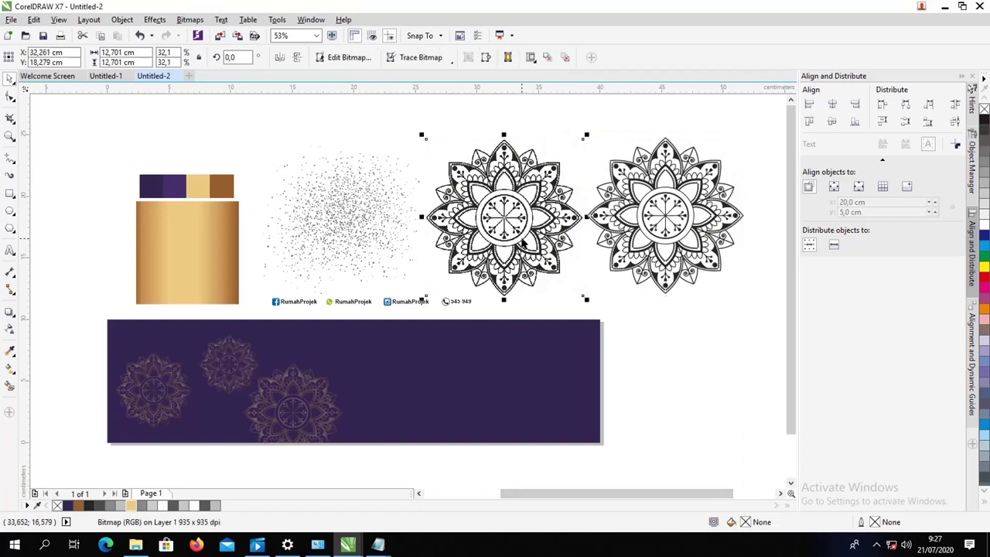
key("Delete")
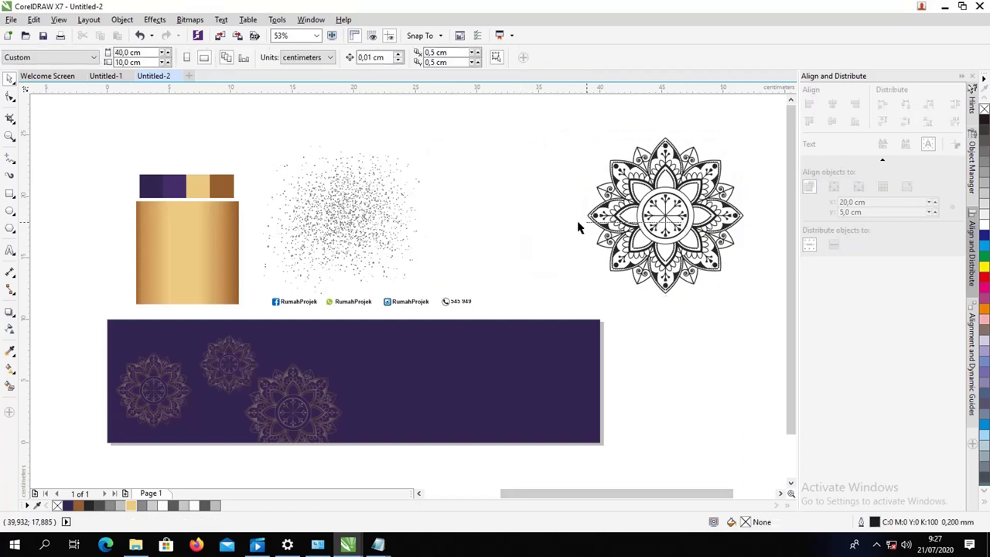
left_click_drag(644, 224, 525, 224)
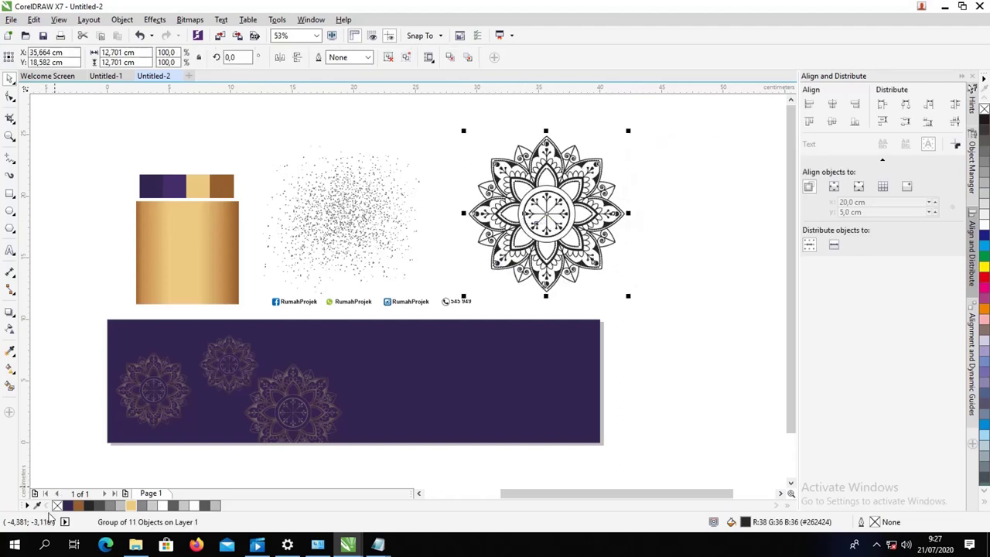
Sample the lighter purple from the colour swatches and fill the traced mandala with it.
left_click(36, 507)
left_click(173, 195)
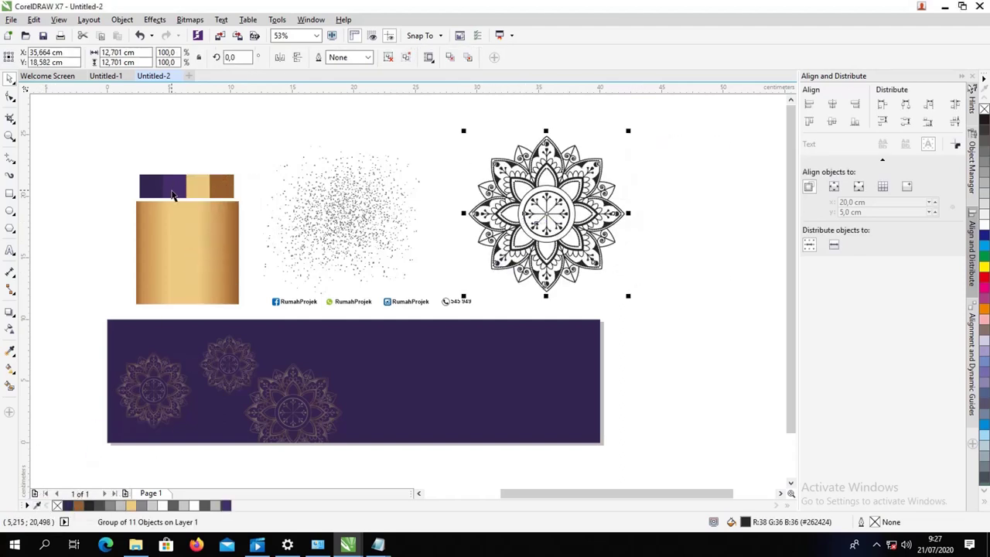
left_click(226, 506)
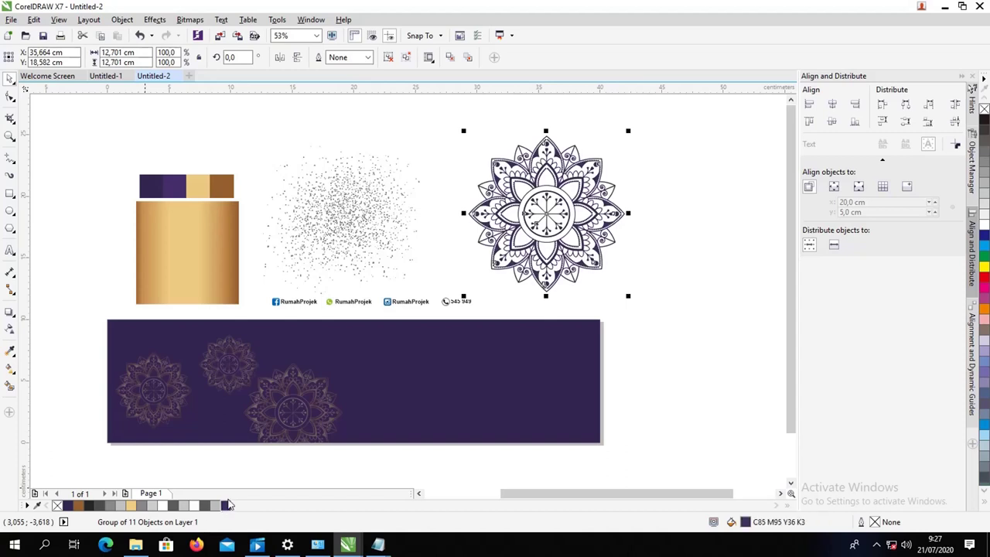
left_click(631, 264)
Move the purple mandala onto the right half of the banner, centred near X 28.3 cm, and scale it to about 12.5 cm.
left_click_drag(584, 234, 503, 399)
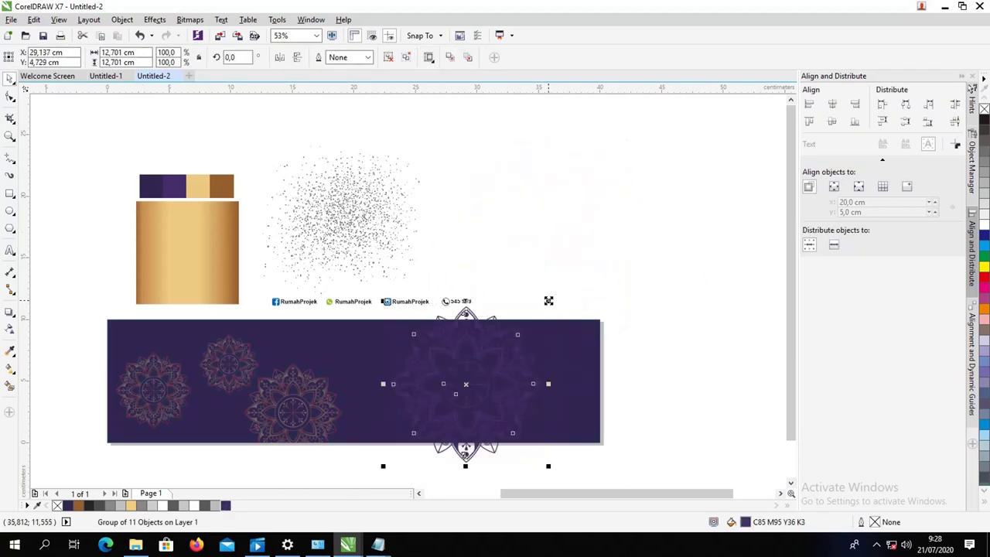
mouse_move(548, 300)
left_mouse_down()
mouse_move(559, 291)
mouse_move(547, 302)
left_mouse_up()
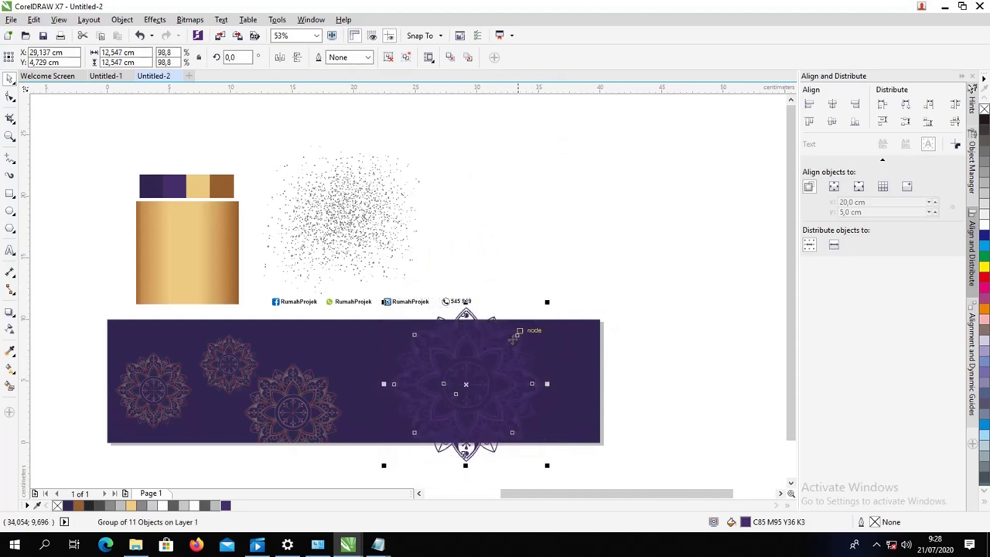
left_click_drag(516, 337, 505, 336)
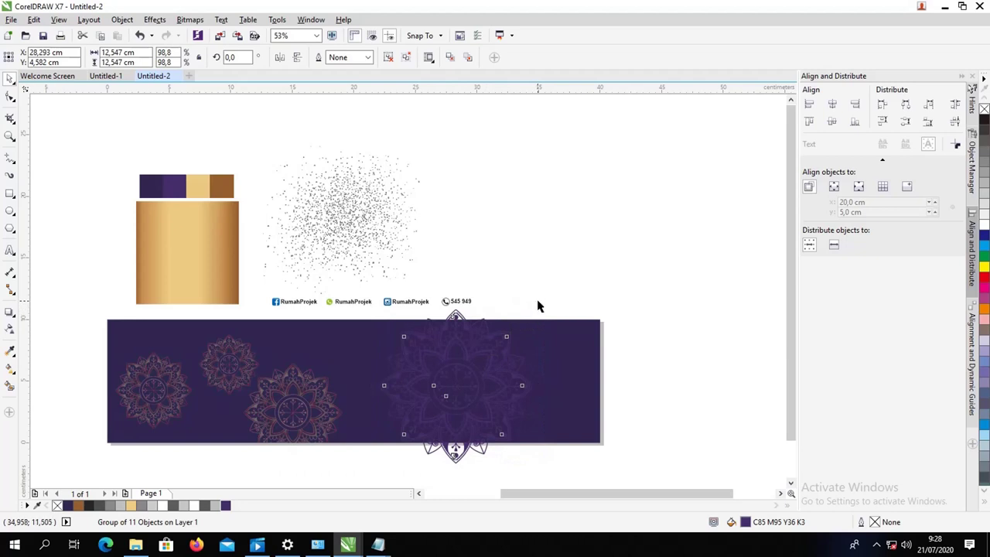
PowerClip the large purple mandala inside the banner rectangle.
right_click(492, 369)
left_click(542, 69)
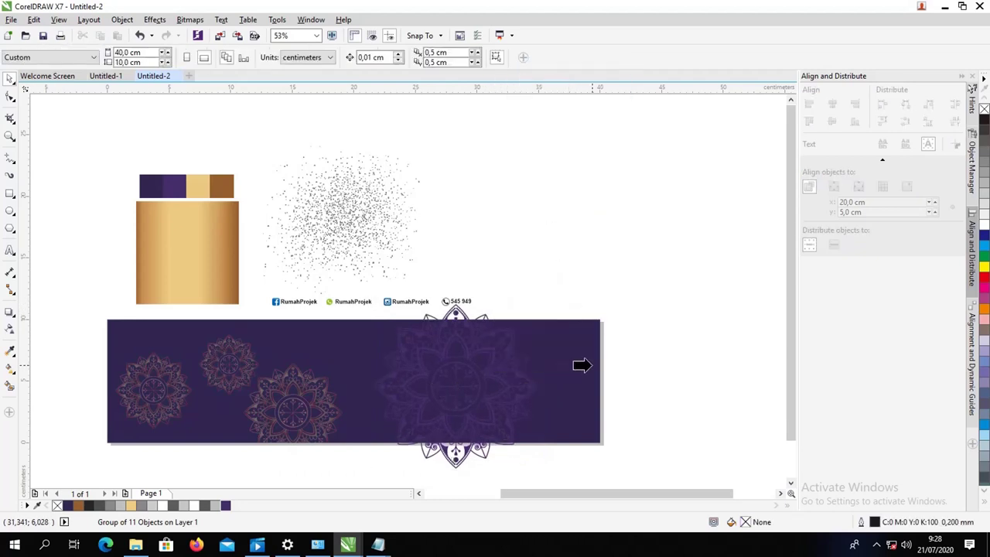
left_click(582, 365)
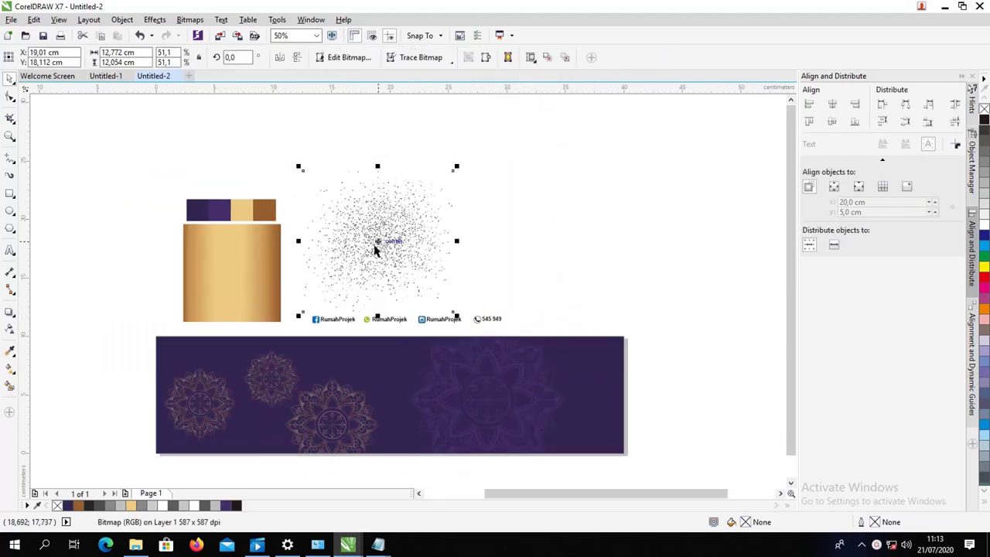
Outline-trace the scattered dots bitmap as a high quality image, reducing the bitmap and keeping the default trace settings.
left_click(452, 64)
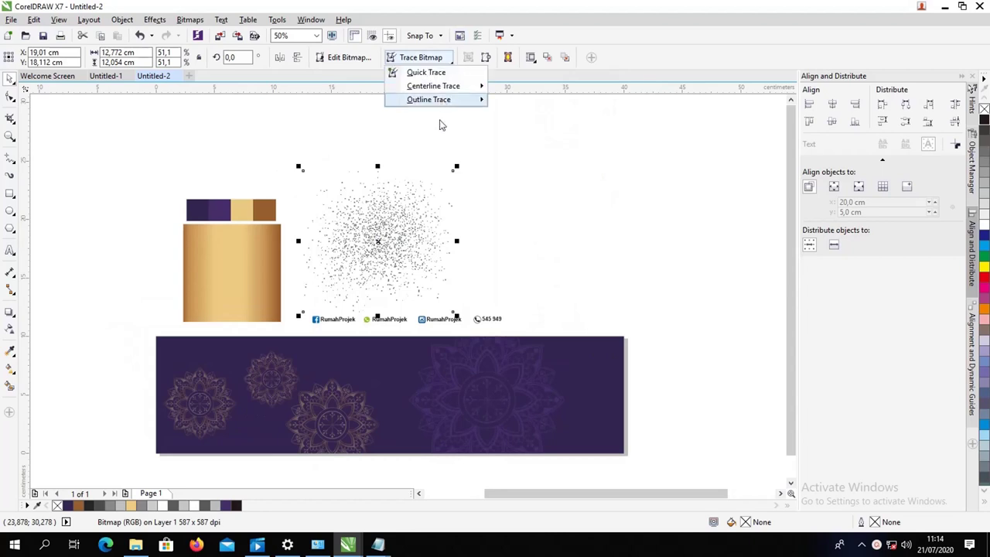
mouse_move(441, 106)
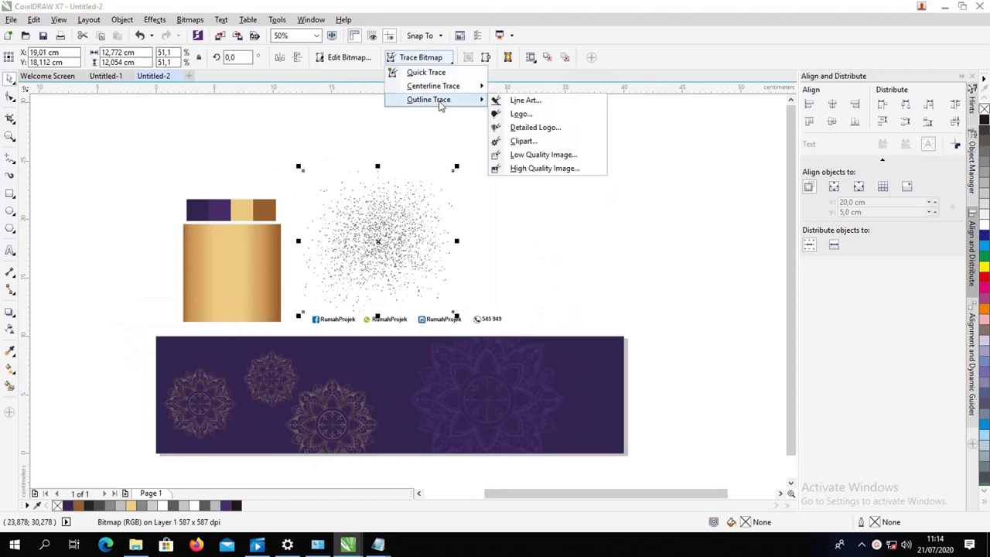
left_click(520, 168)
left_click(282, 257)
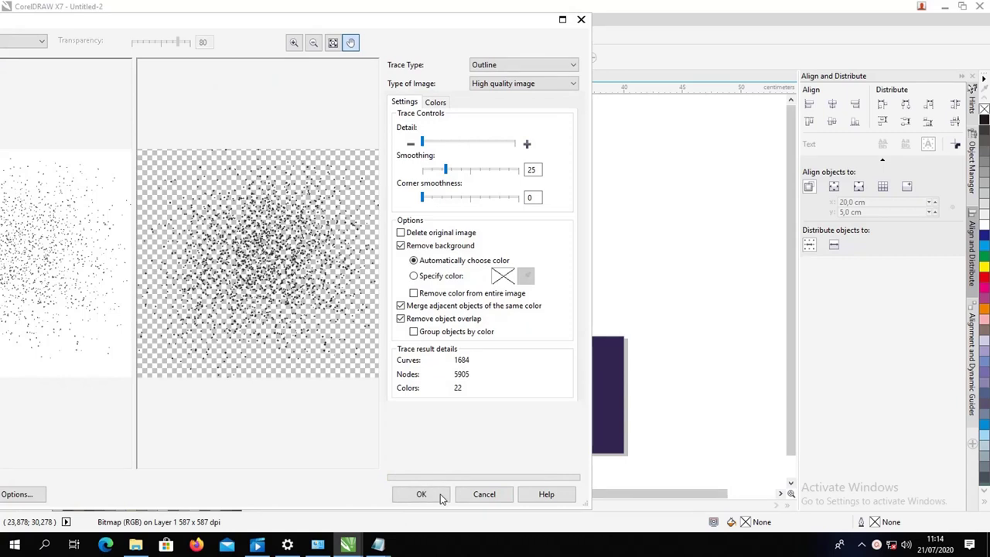
left_click(441, 499)
Move the traced dots aside, delete the original dots bitmap, and move the traced dots back into its place.
left_click_drag(389, 243, 606, 240)
left_click(404, 248)
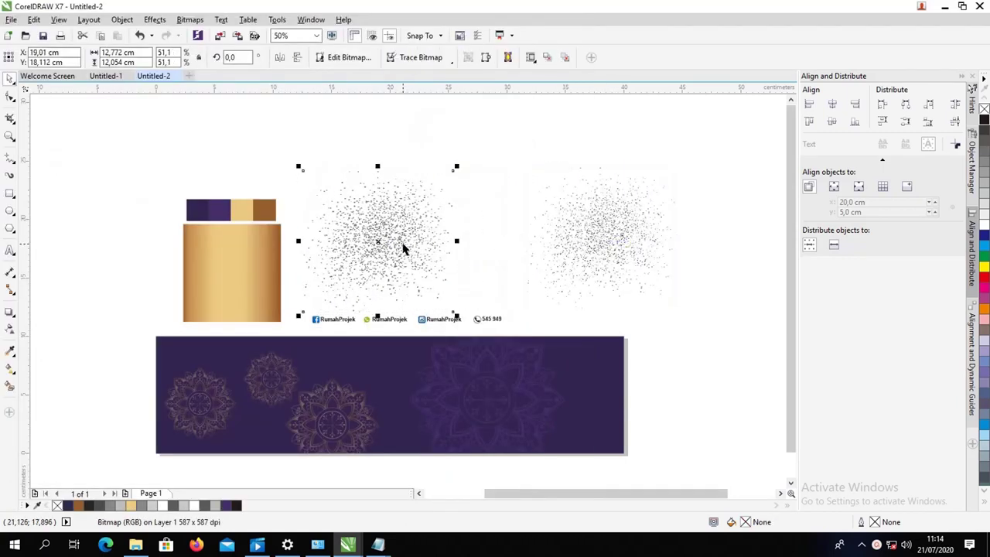
key("Delete")
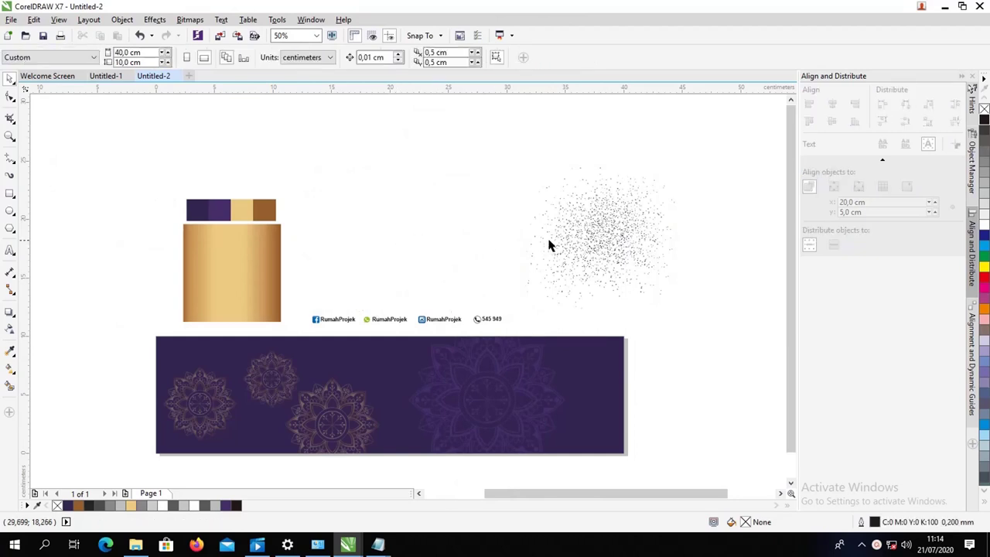
left_click_drag(547, 243, 387, 238)
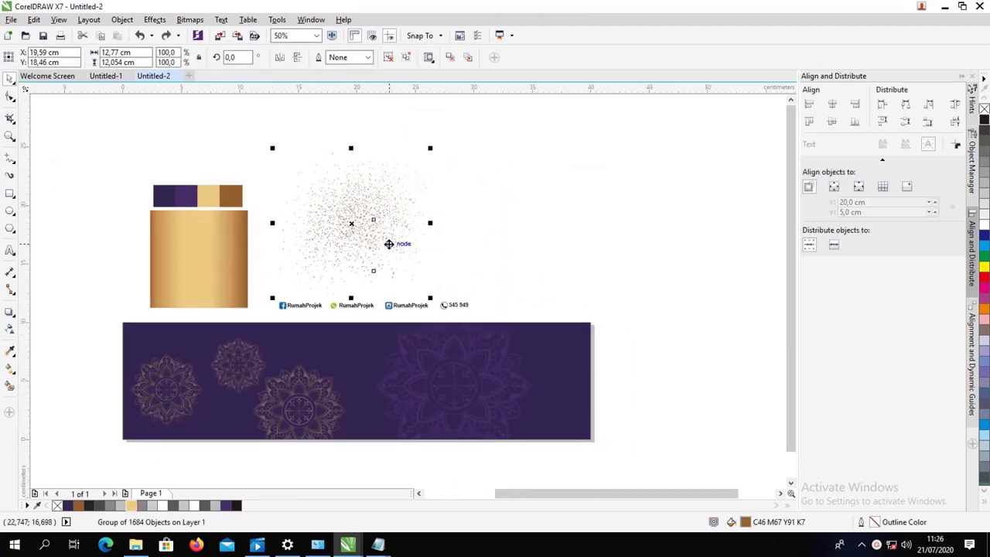
Move the brown dots over the purple mandala on the banner and enlarge them to about 18.6 cm wide.
left_click_drag(389, 244, 485, 402)
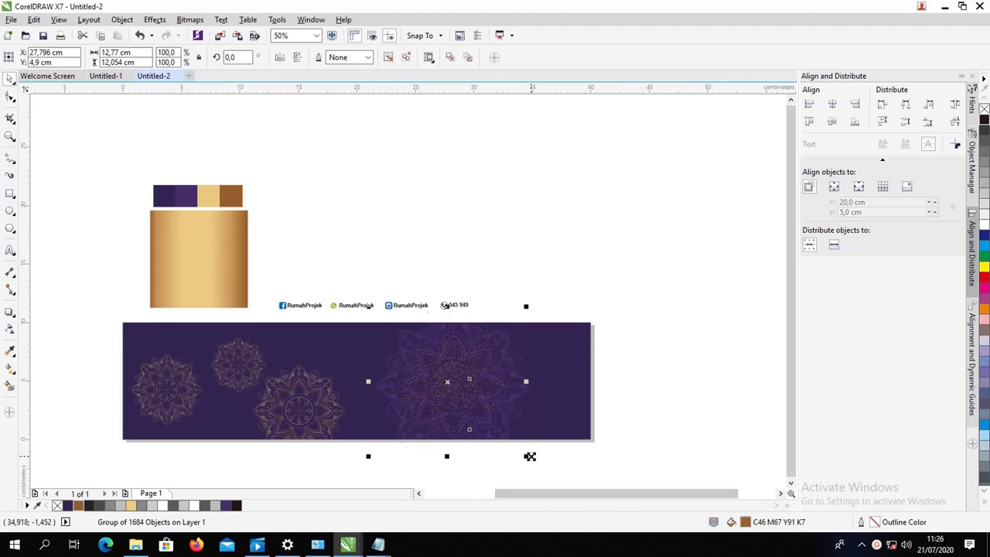
mouse_move(528, 457)
left_mouse_down()
mouse_move(566, 486)
mouse_move(579, 447)
left_mouse_up()
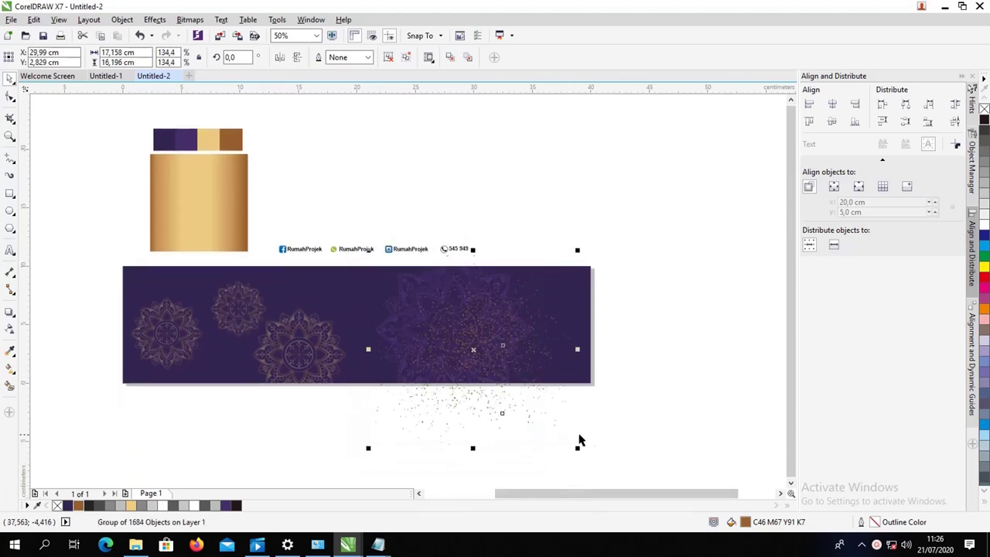
left_click_drag(522, 364, 498, 346)
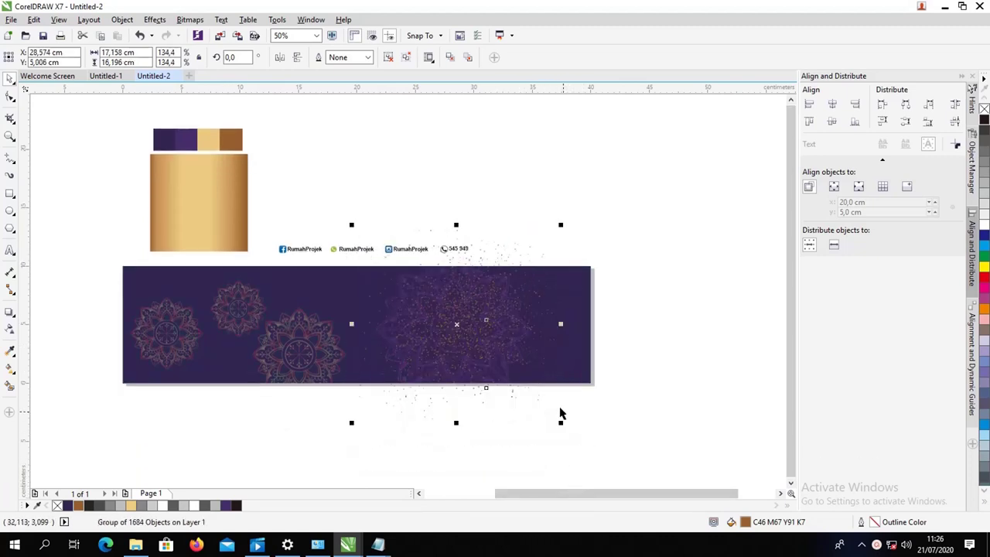
left_click_drag(561, 425, 573, 430)
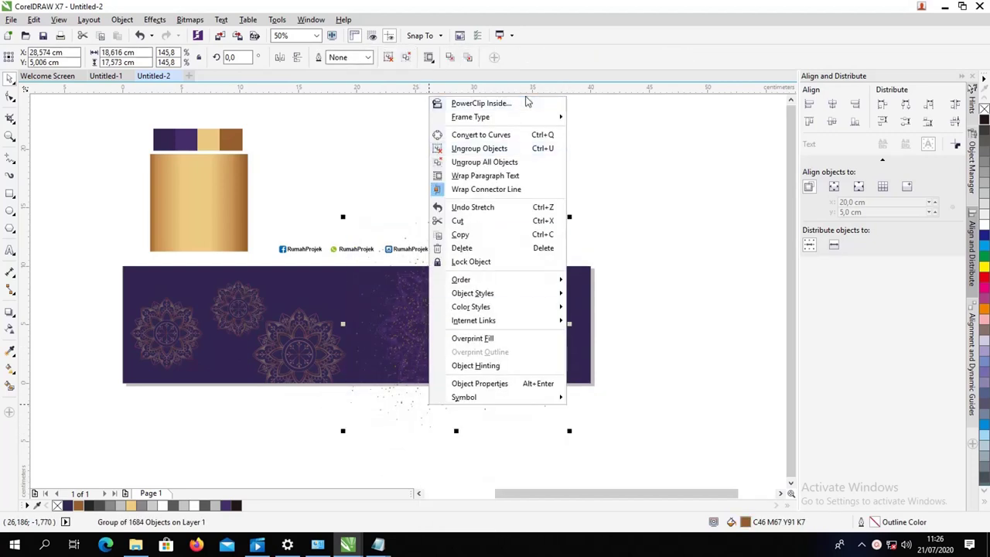
PowerClip the dots group inside the banner rectangle and clear the selection.
left_click(525, 101)
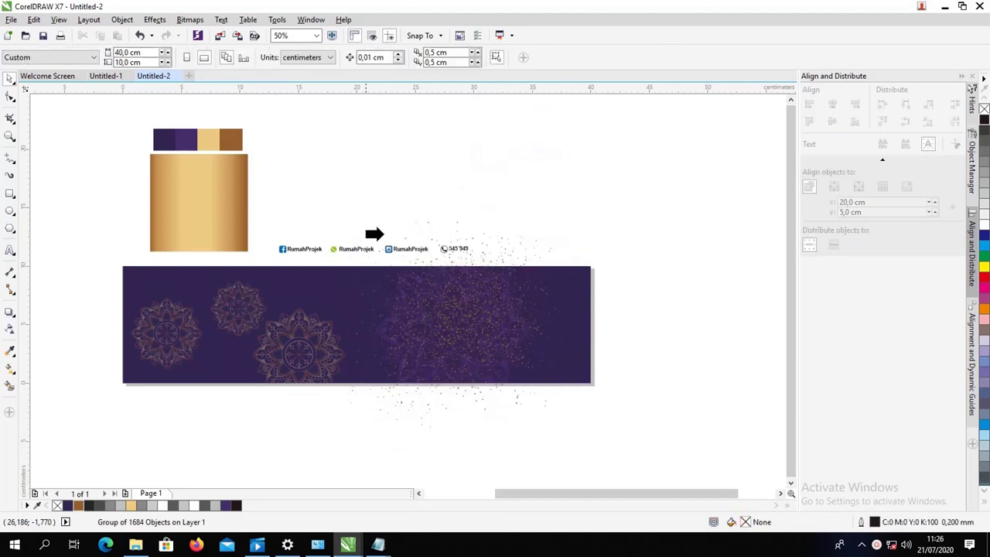
left_click(308, 291)
key("Escape")
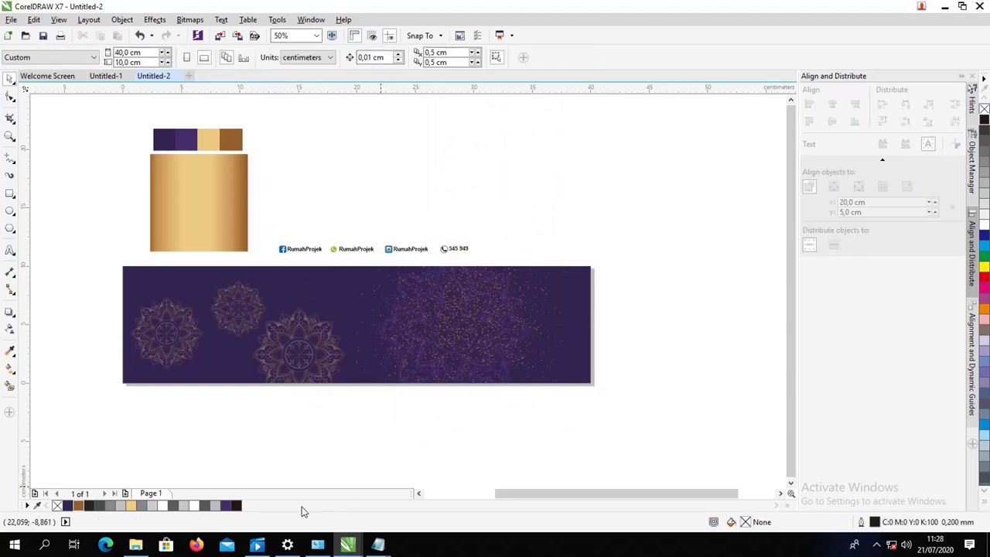
Import the 01_Pattern PNG from the banner materials folder and place it above the banner's right end, scaled to about 9.9 cm wide.
left_click(135, 545)
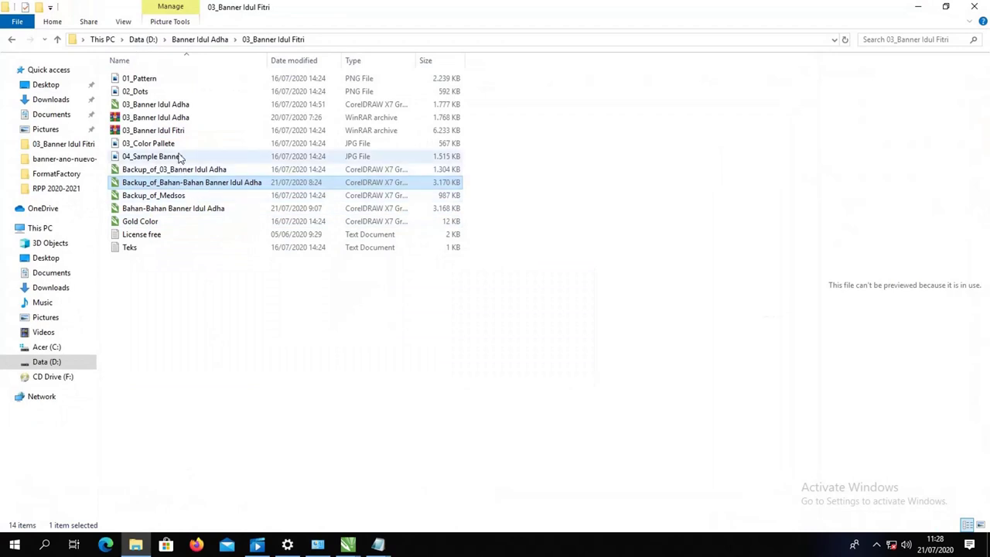
left_click_drag(157, 82, 379, 398)
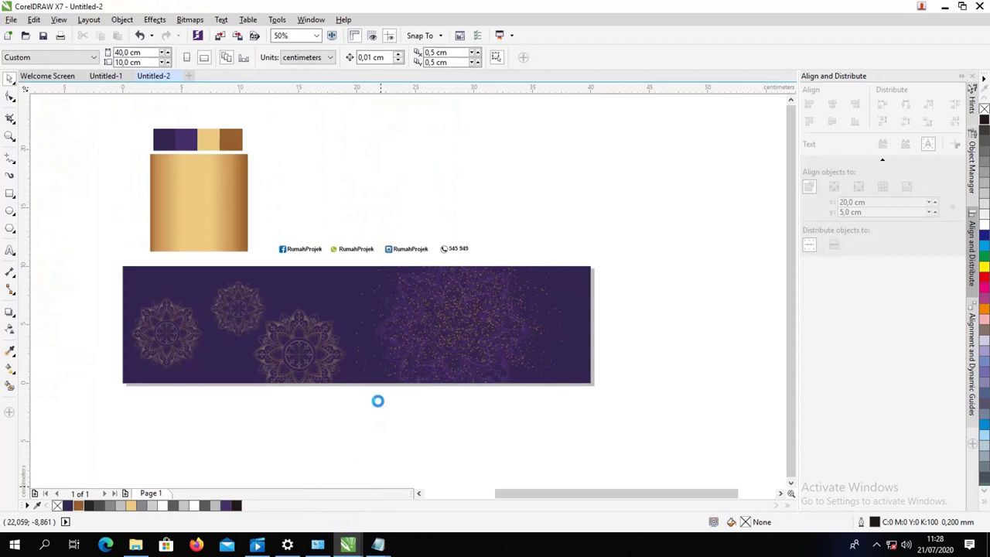
left_click_drag(611, 158, 456, 313)
mouse_move(376, 391)
left_mouse_down()
mouse_move(538, 127)
mouse_move(539, 175)
left_mouse_up()
Outline-trace the black mandala bitmap as a high quality image, reducing the bitmap and keeping the default trace settings.
left_click(451, 62)
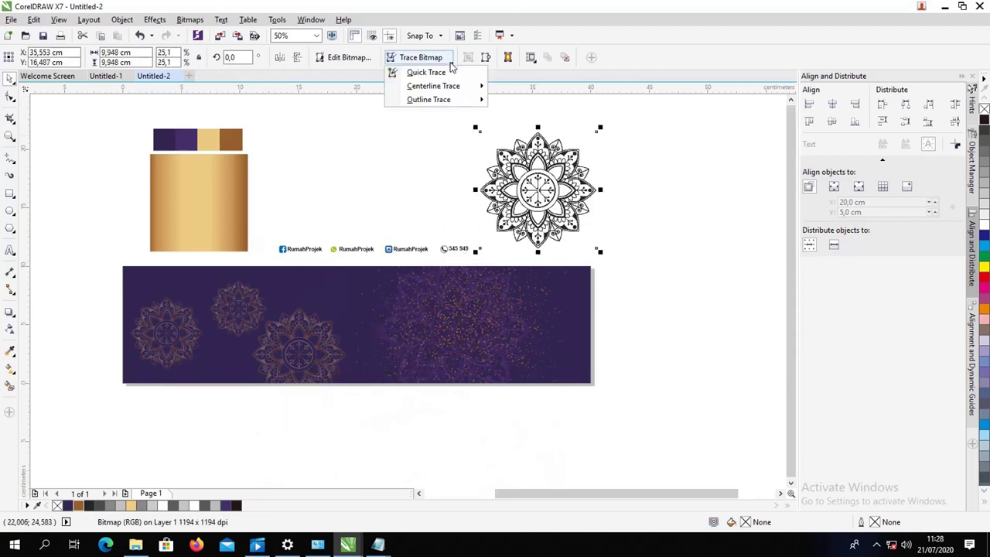
mouse_move(452, 101)
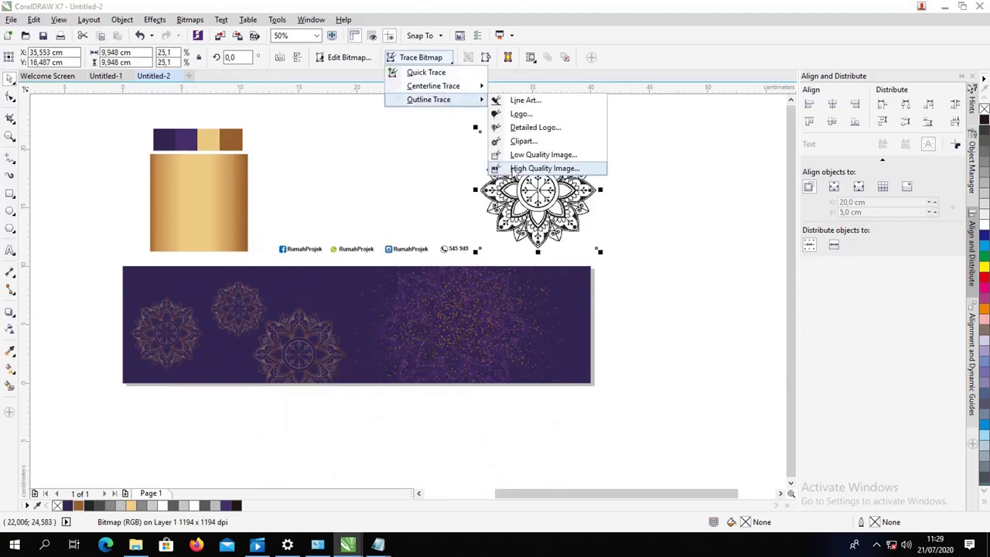
left_click(542, 168)
left_click(292, 261)
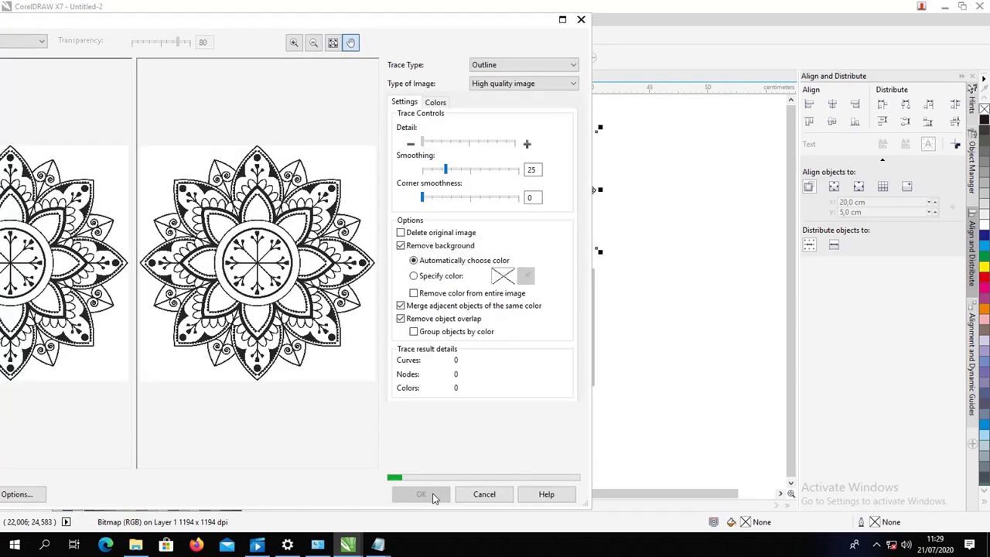
left_click(433, 497)
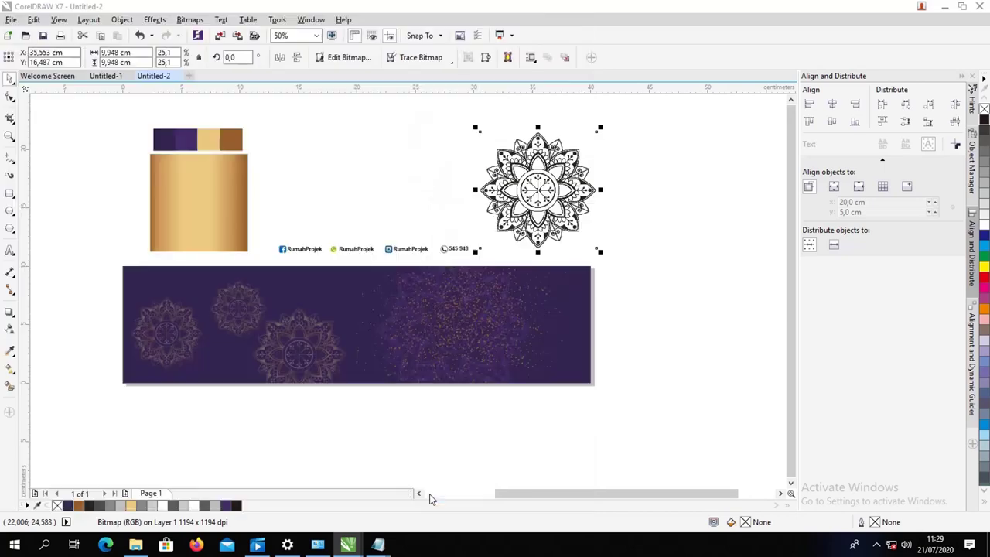
Separate the traced mandala from its source image and delete the original mandala bitmap.
mouse_move(574, 207)
left_mouse_down()
mouse_move(670, 214)
mouse_move(546, 199)
left_mouse_up()
left_click(540, 206)
key("Delete")
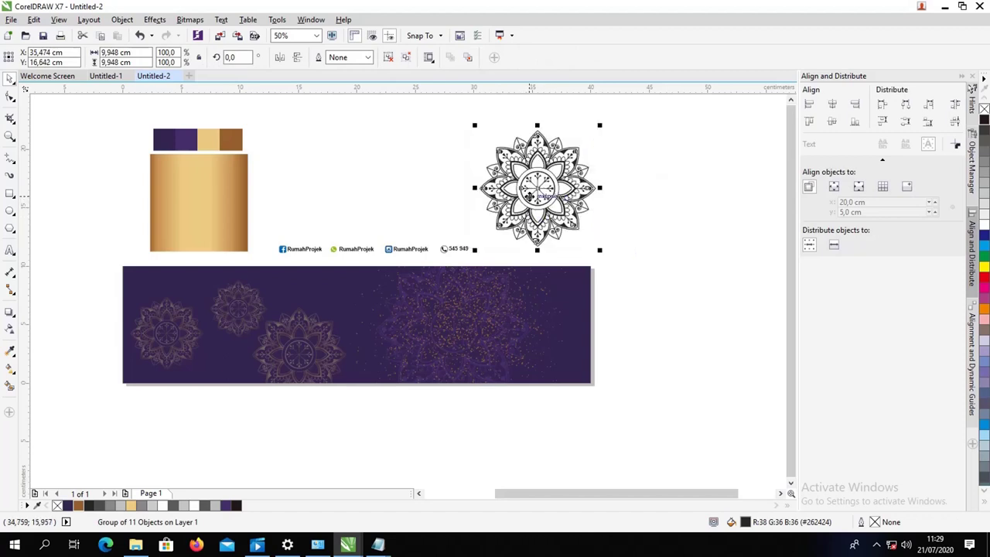
Apply a horizontal linear fountain fill to the traced mandala with added intermediate nodes, colouring the middle one brown and the 74% one gold.
key("g")
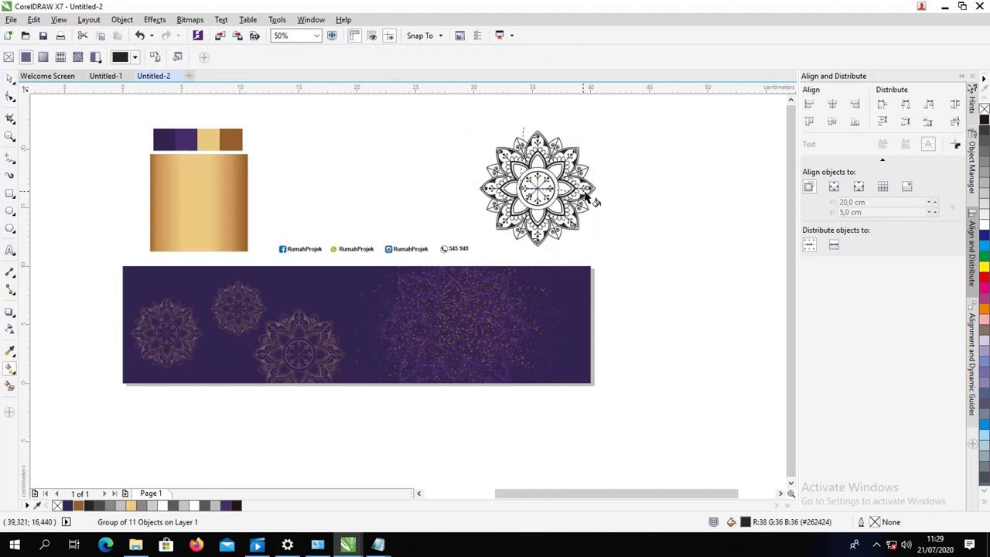
left_click_drag(597, 200, 487, 188)
double_click(538, 189)
double_click(556, 190)
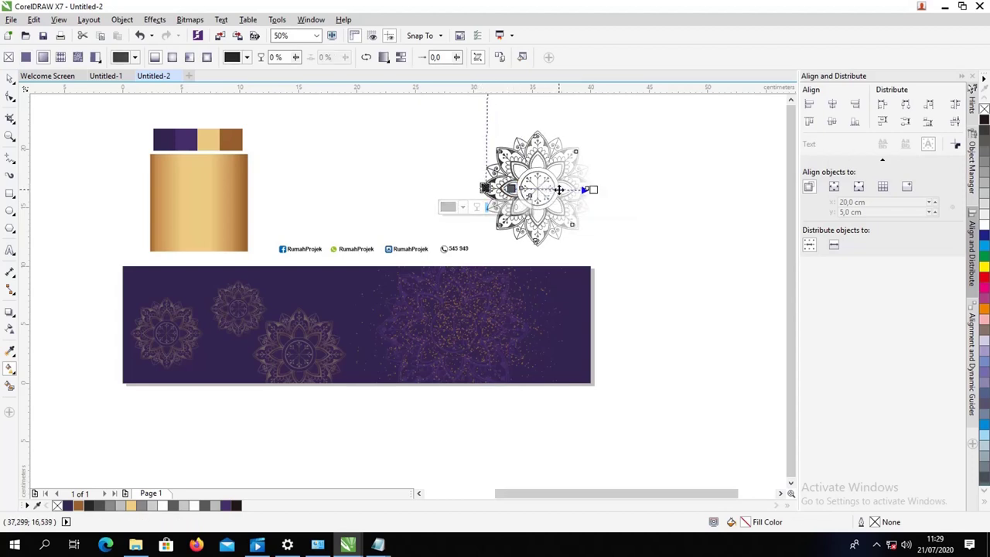
left_click(537, 189)
left_click(78, 506)
left_click_drag(558, 190, 565, 191)
left_click(130, 505)
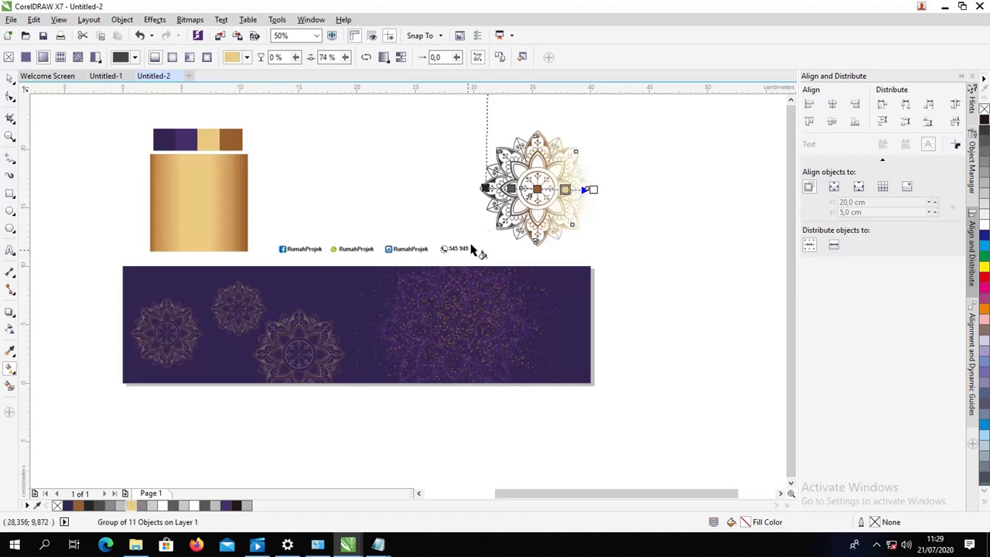
Colour both end nodes of the mandala's fountain fill brown and the 24% node gold, and change the fill to elliptical.
left_click(593, 190)
left_click(78, 505)
left_click(485, 188)
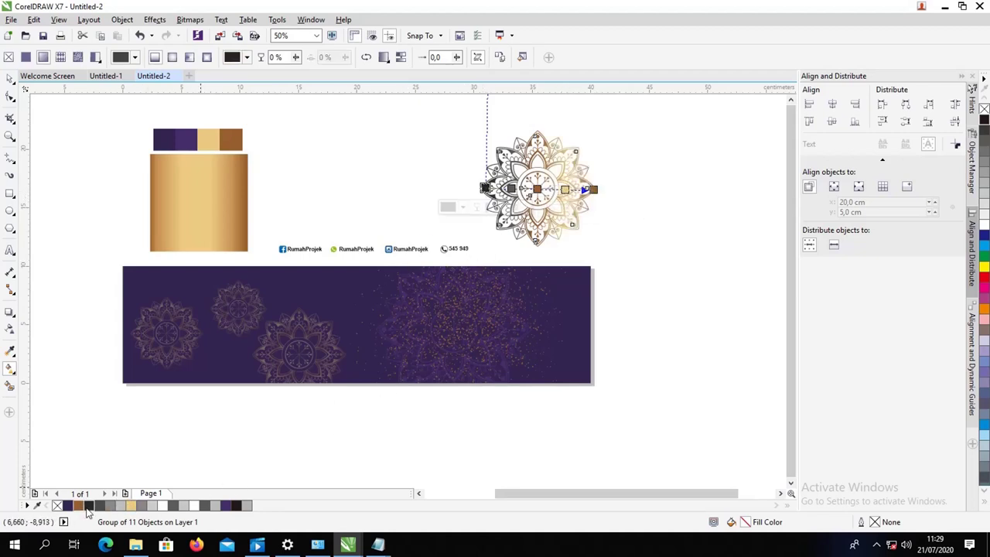
left_click(78, 505)
left_click(511, 188)
left_click(131, 505)
left_click(172, 57)
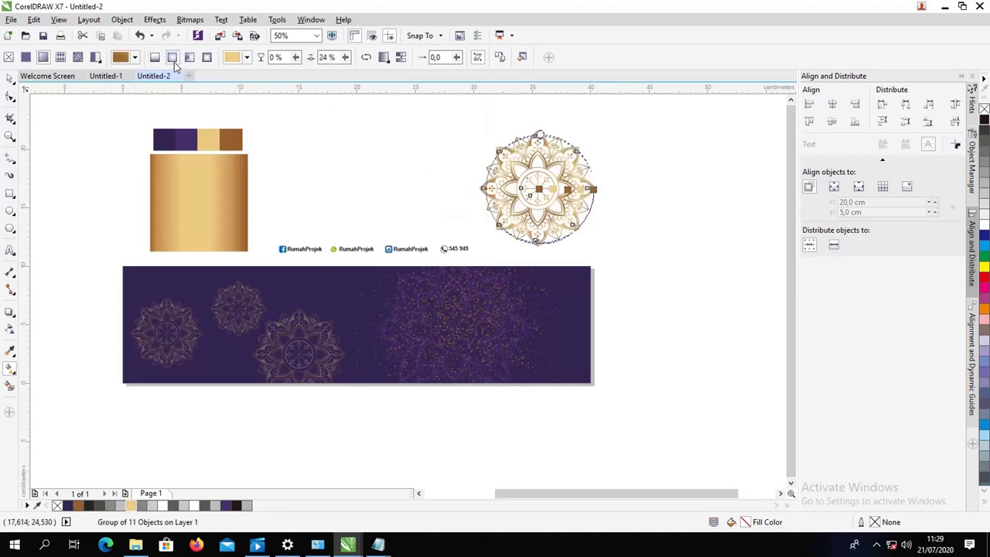
Move the gold mandala over the banner's lower left end and enlarge it to about 12.7 cm wide.
left_click(9, 78)
left_click(522, 192)
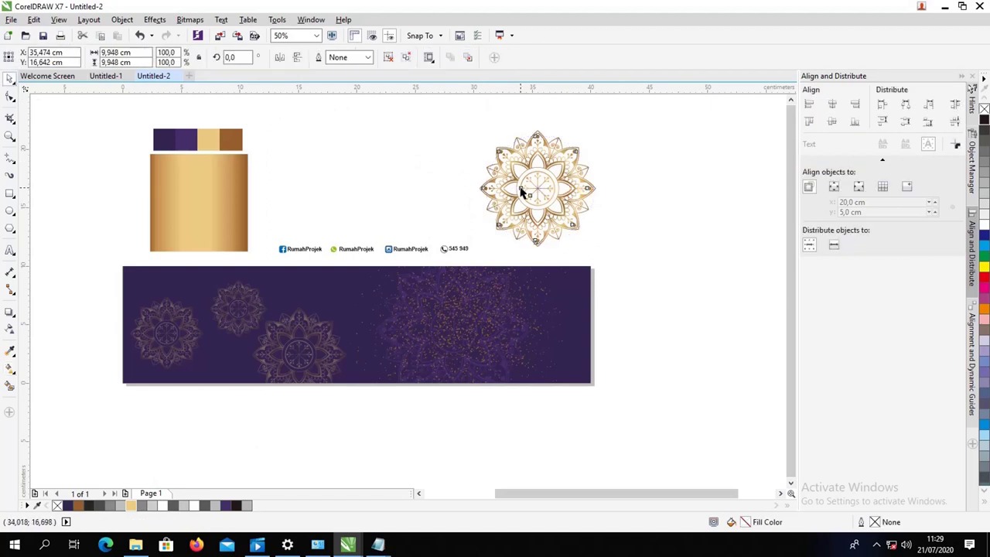
left_click_drag(391, 271, 185, 331)
left_click_drag(243, 268, 228, 283)
left_click_drag(199, 322, 144, 350)
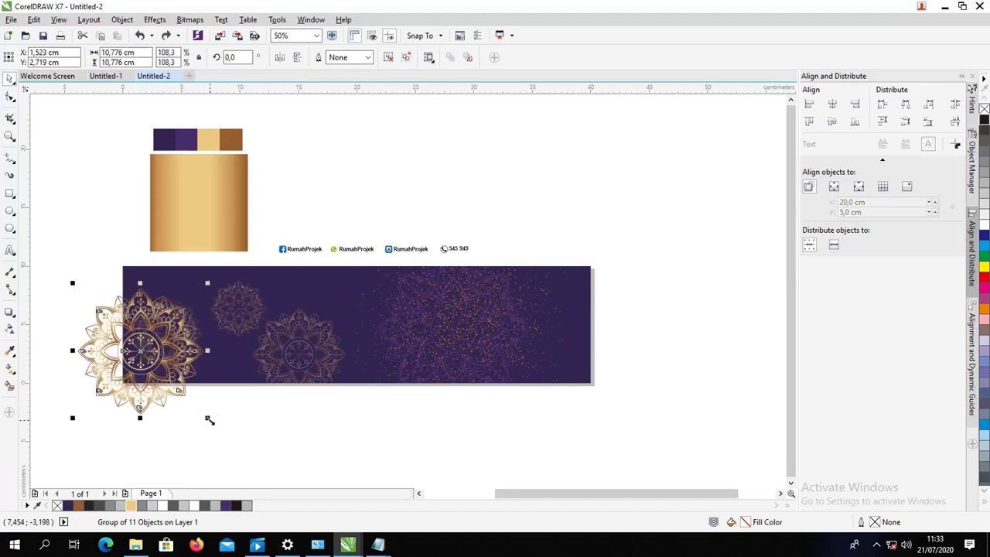
left_click_drag(208, 417, 219, 428)
Duplicate the large gold mandala, shrink the copy to about 6.9 cm and place it on the banner's upper edge above the faint lower mandala.
left_click_drag(143, 340, 247, 301)
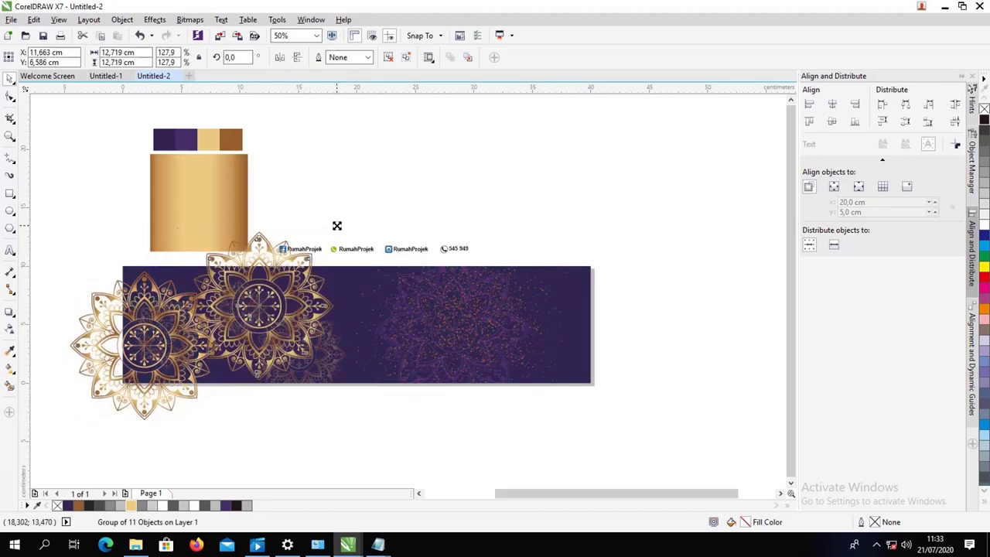
left_click_drag(338, 226, 315, 248)
left_click_drag(270, 291, 302, 279)
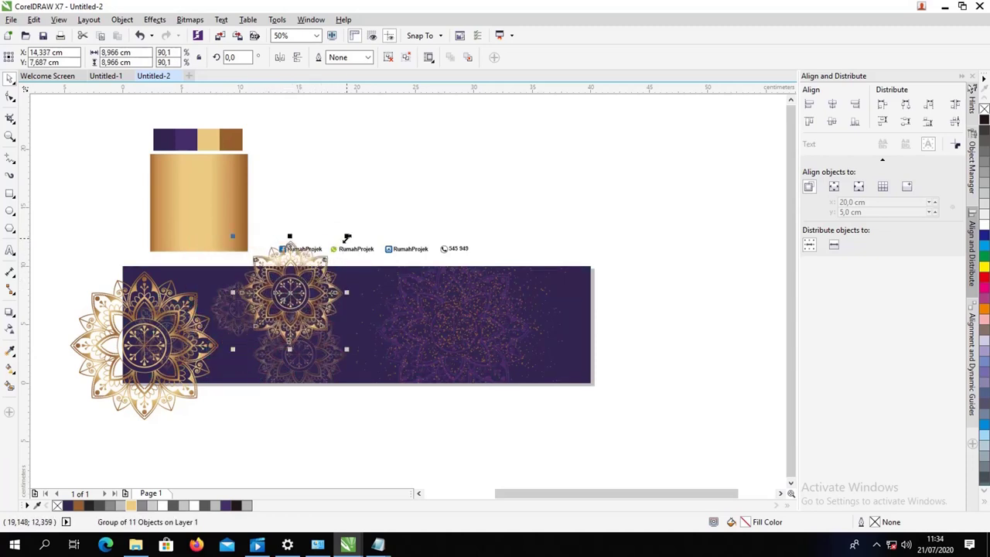
left_click_drag(347, 237, 338, 246)
left_click_drag(300, 282, 308, 285)
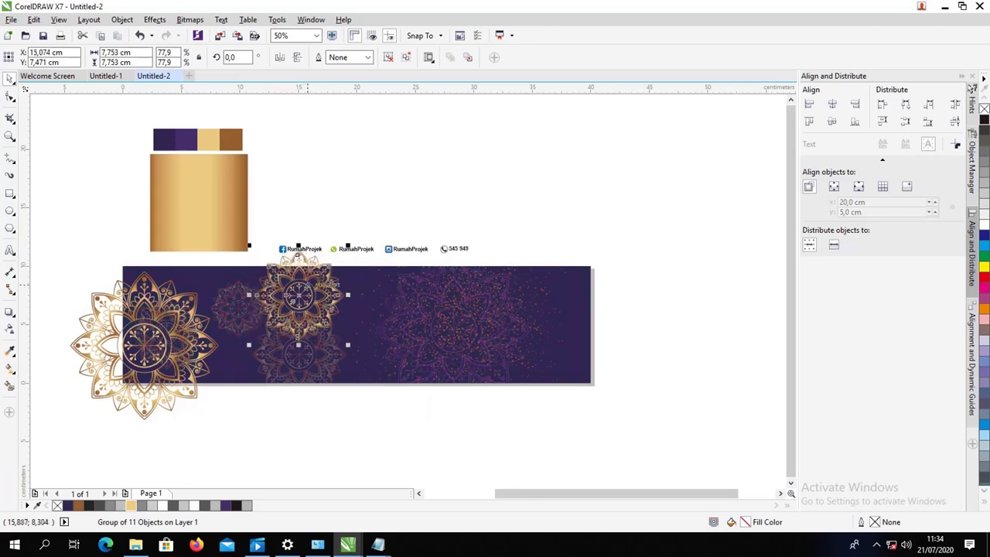
left_click_drag(348, 245, 342, 249)
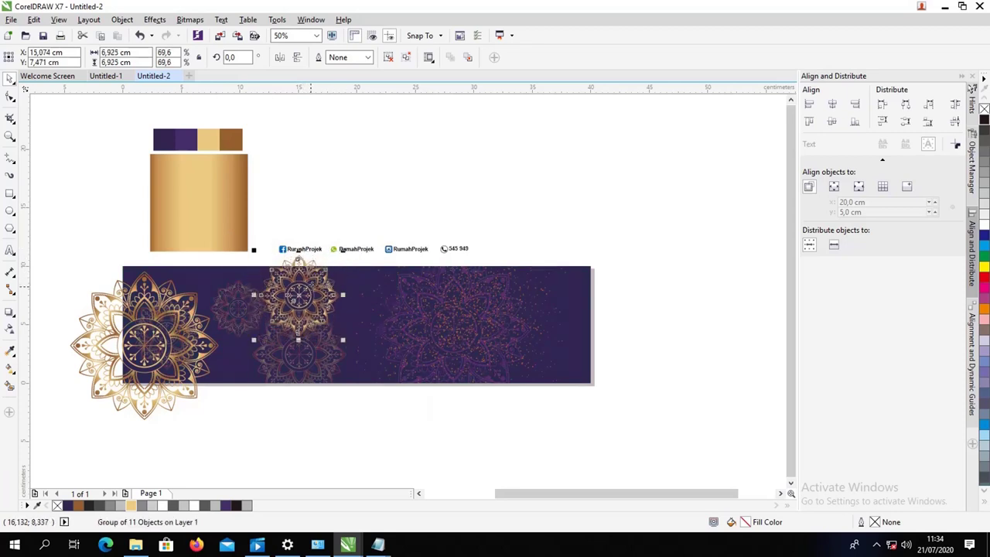
Duplicate the 6.9 cm mandala near the banner's lower edge, between the large gold and faint mandalas, and shrink it to about 4.9 cm.
left_click_drag(312, 285, 249, 356)
right_click(248, 356)
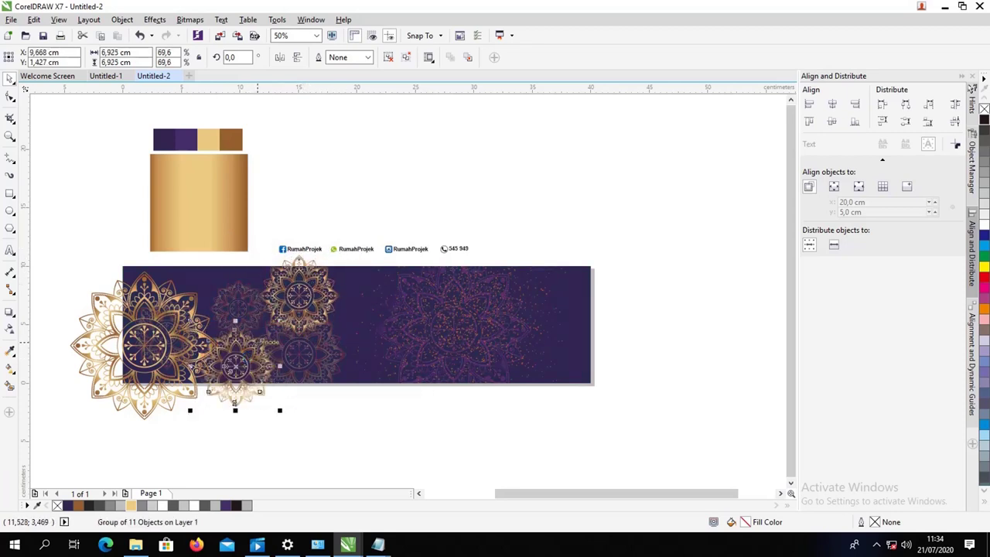
left_click_drag(280, 410, 241, 379)
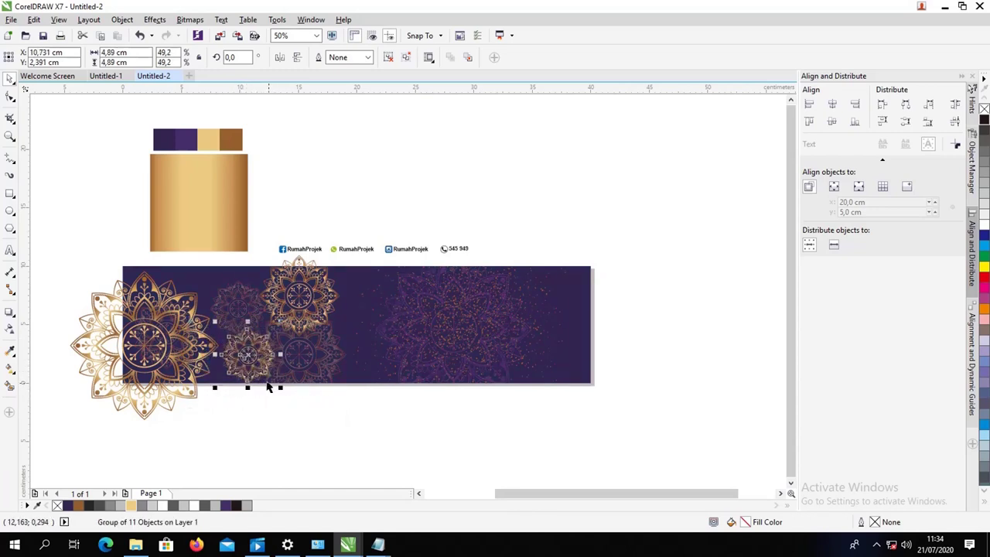
PowerClip the three gold mandalas inside the banner rectangle and clear the selection.
left_click(323, 285, "shift")
left_click(159, 331, "shift")
right_click(158, 331)
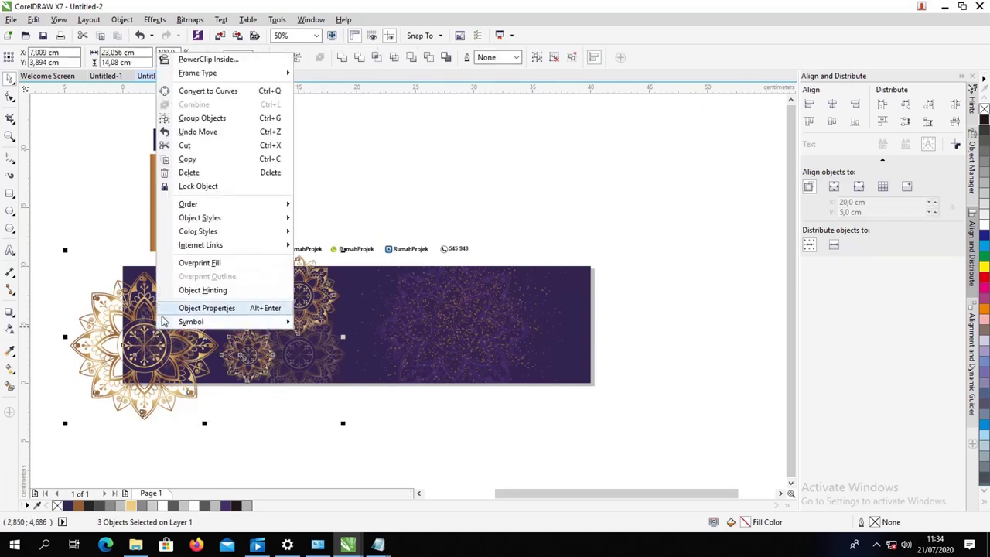
left_click(227, 62)
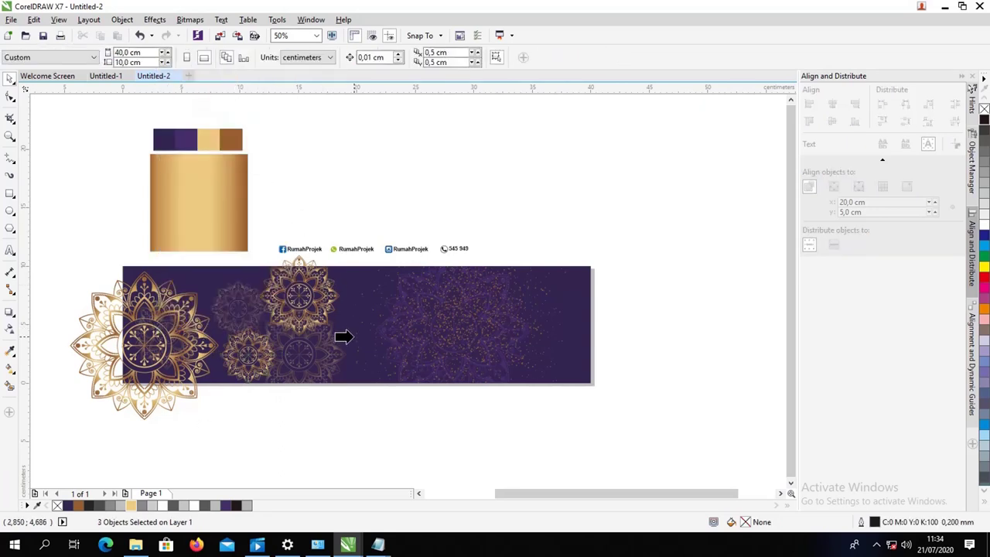
left_click(353, 335)
left_click(356, 180)
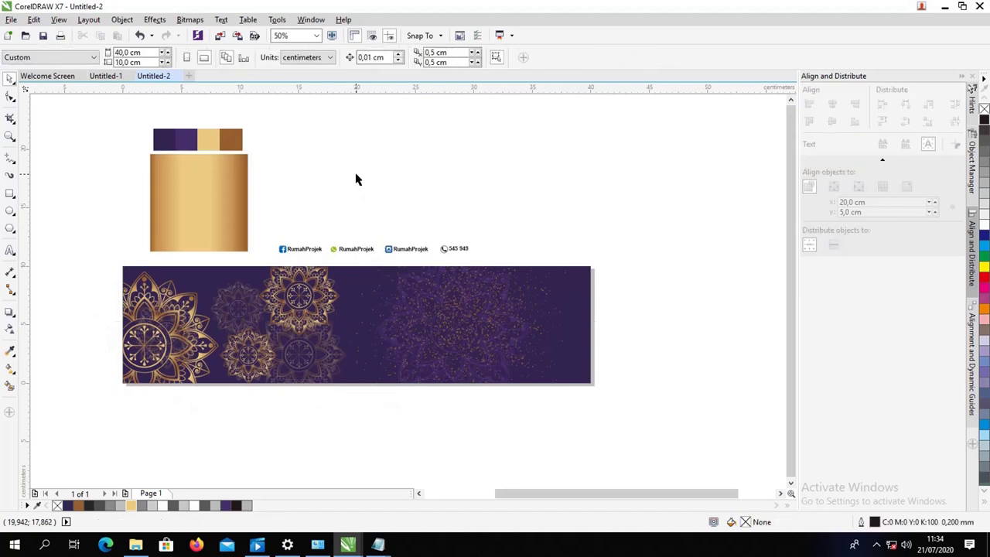
Add the artistic text "Rumah Tutorial Mengucapkan" in 24 pt Arial above the banner.
left_click(8, 254)
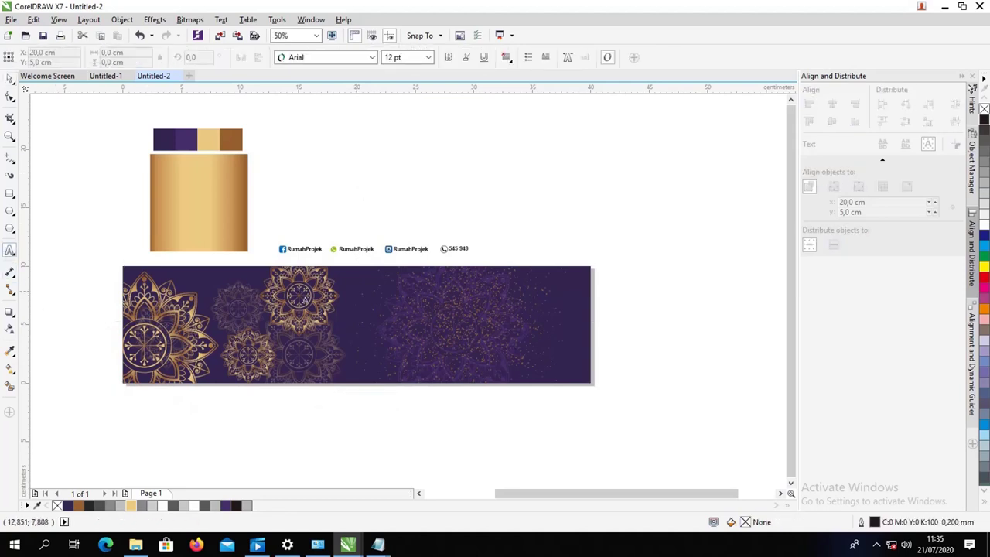
left_click(416, 213)
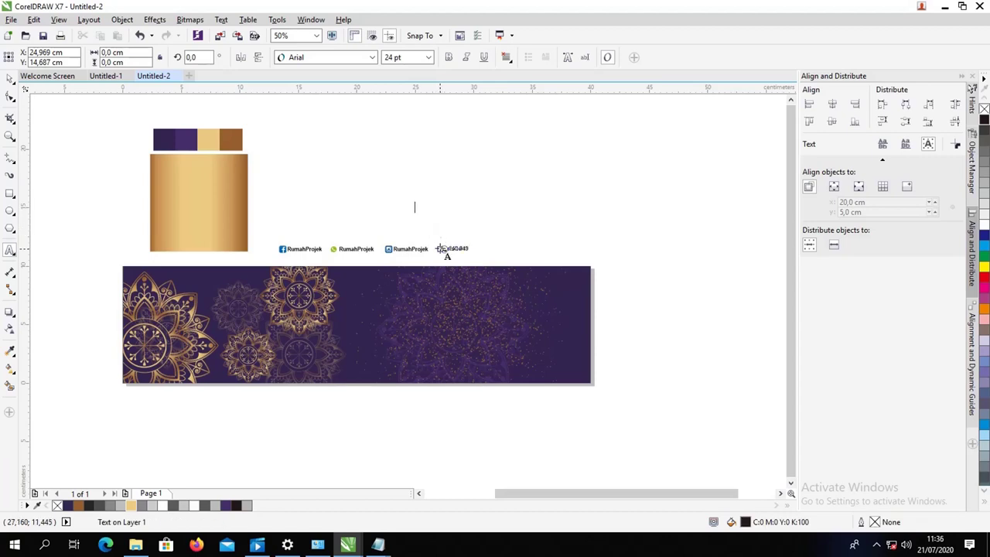
type("rumah Tut")
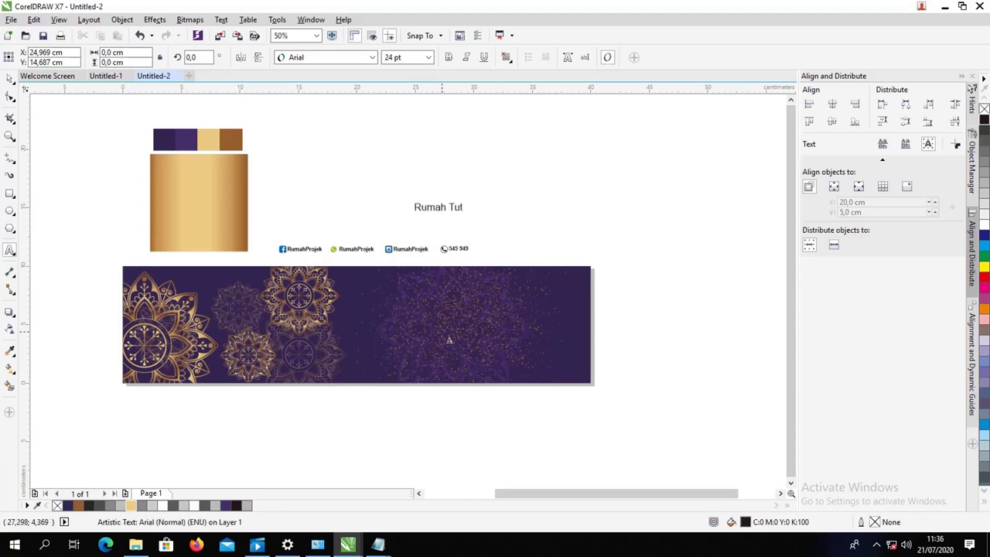
type("orial Mengucapkan")
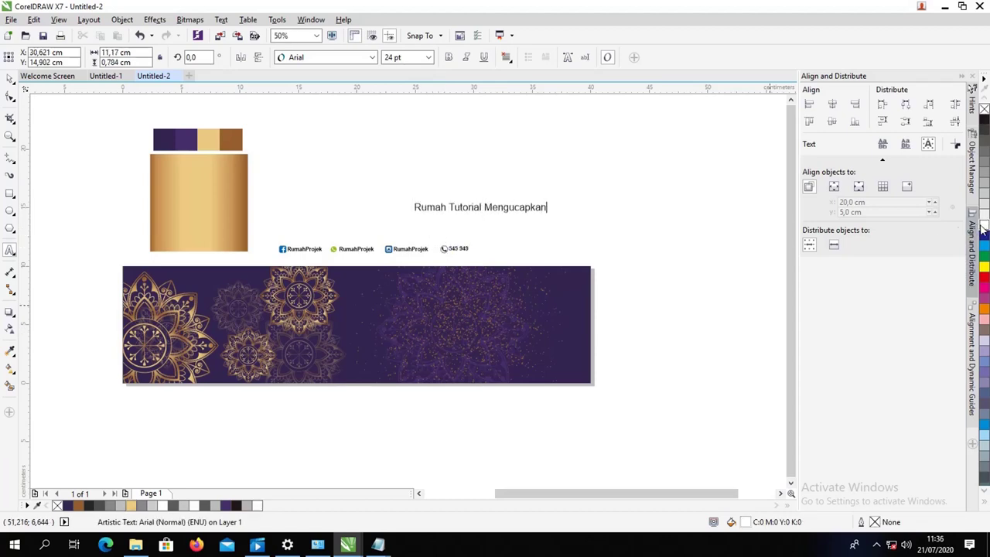
Move the "Rumah Tutorial Mengucapkan" text to the banner's upper right area and fill it white.
left_click(10, 78)
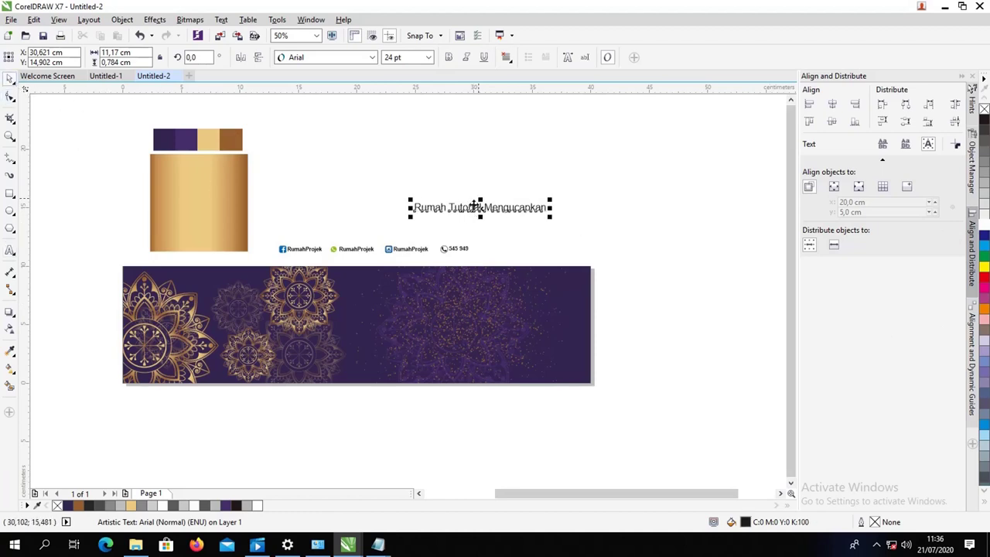
left_click_drag(495, 208, 458, 292)
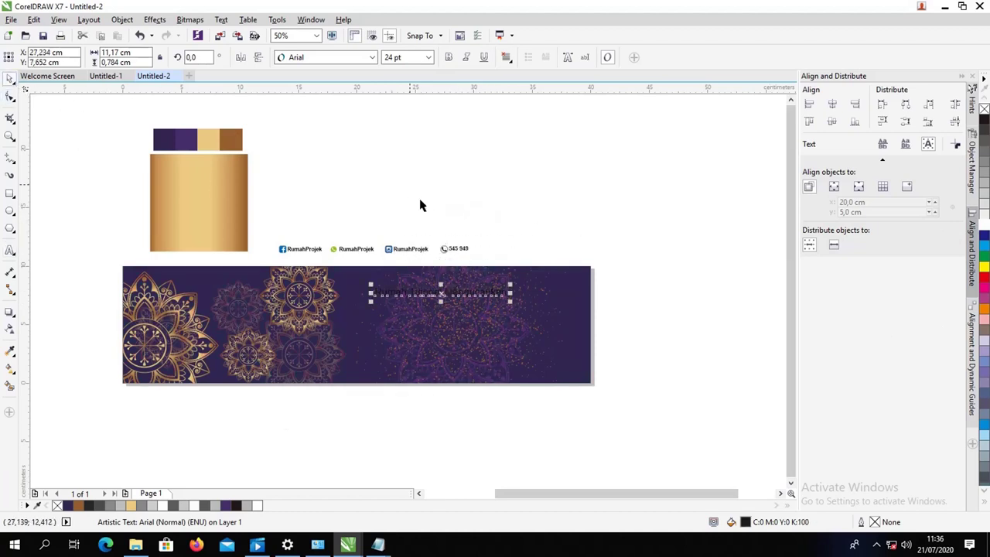
left_click(983, 231)
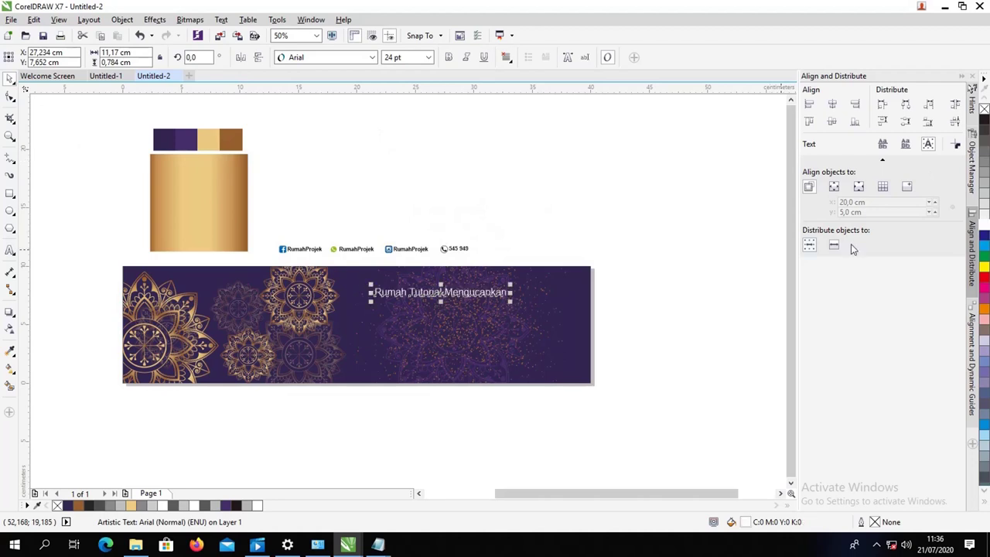
left_click(616, 221)
left_click_drag(493, 291, 554, 294)
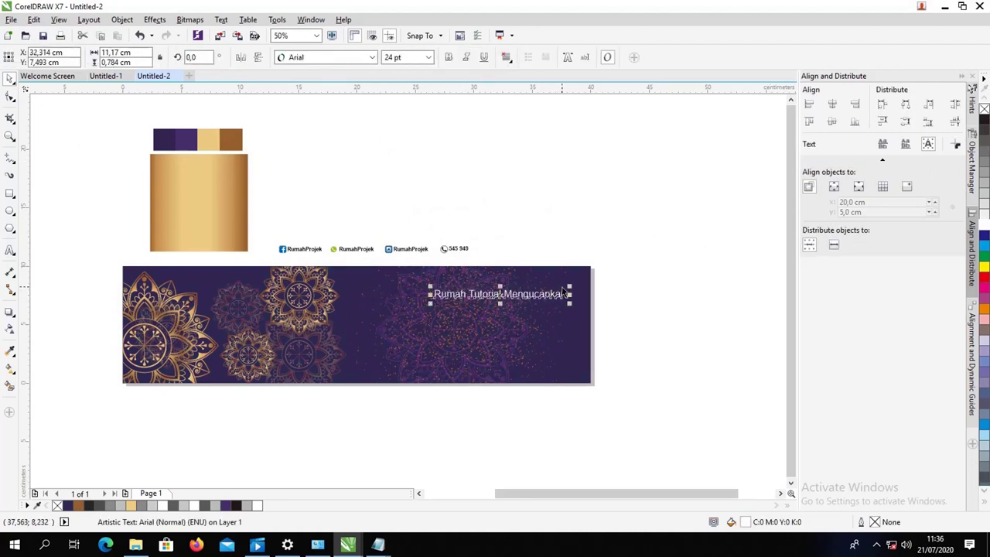
Change the greeting text's font to Geometr212 BkCn BT, enlarge it to about 25.9 pt and adjust its position in the banner's upper right corner.
left_click(345, 58)
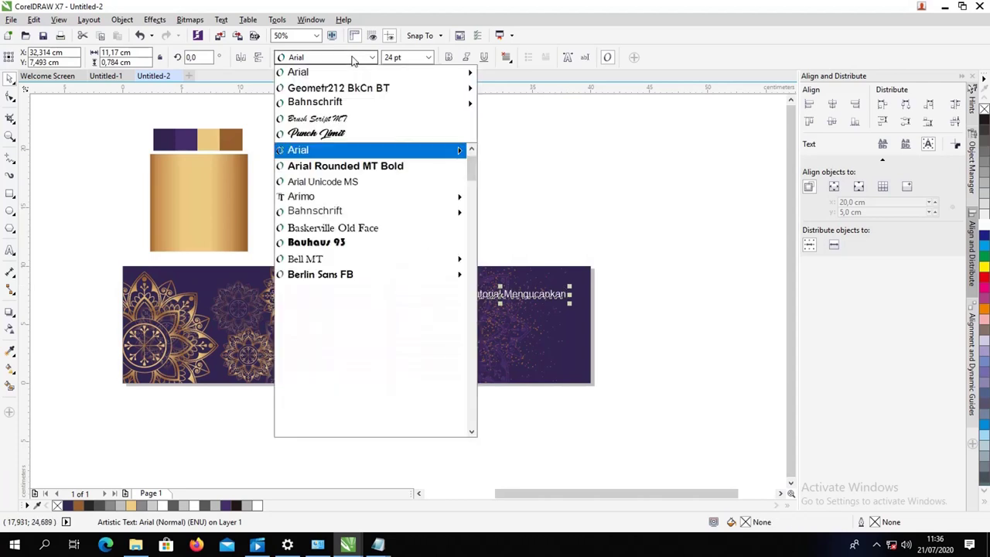
left_click(348, 89)
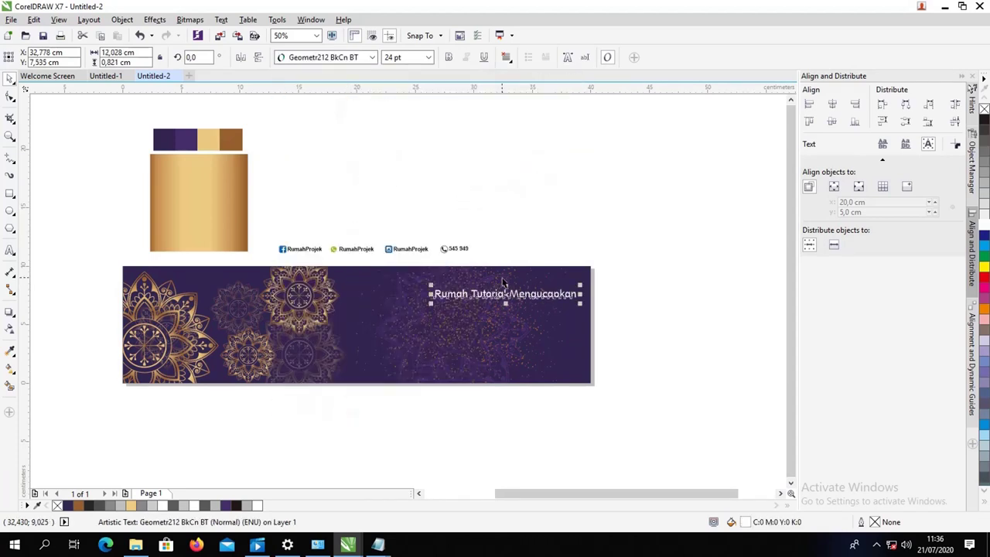
left_click_drag(492, 294, 486, 288)
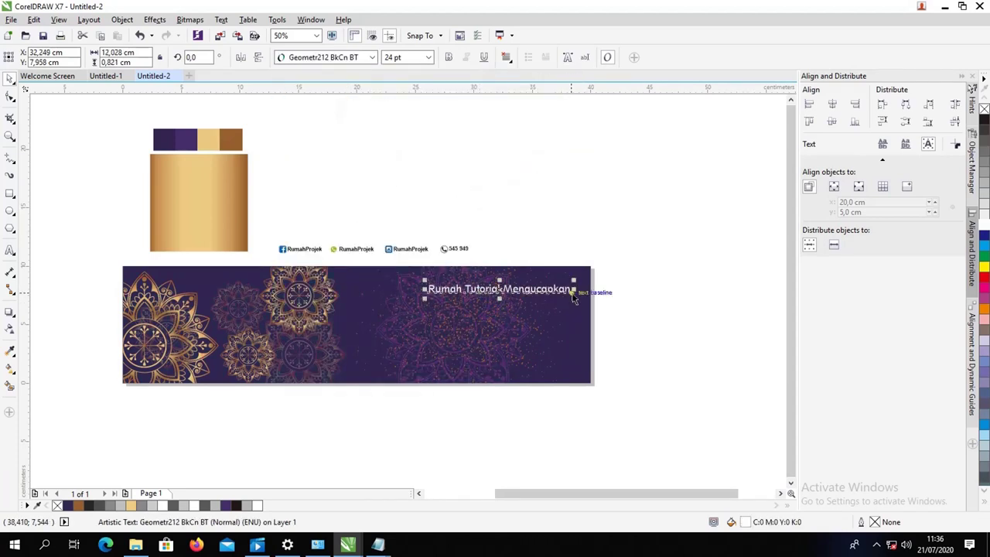
left_click_drag(573, 301, 543, 289)
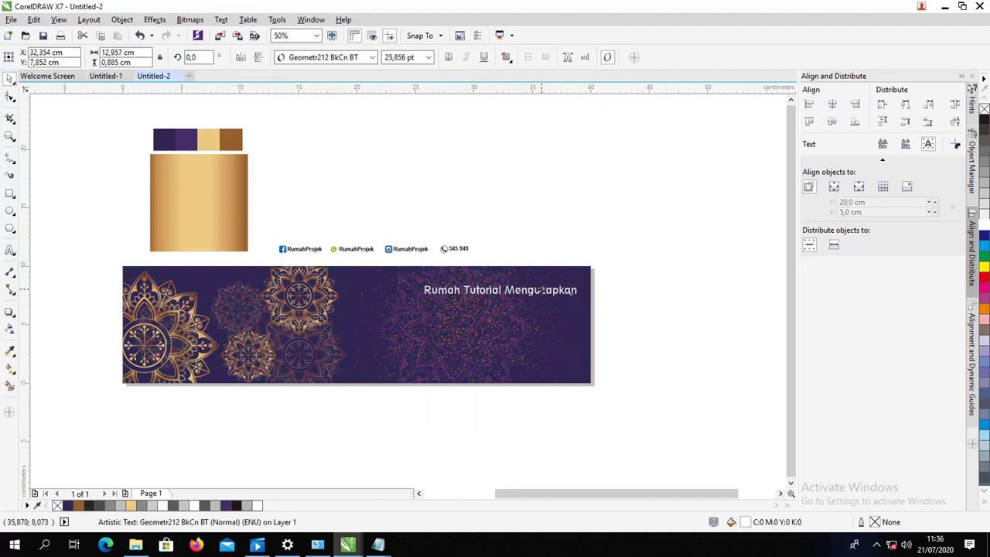
Add the text "Selamat Hari Raya Idul Adha" below the first greeting line in 24 pt Geometr212 BkCn BT.
left_click(537, 227)
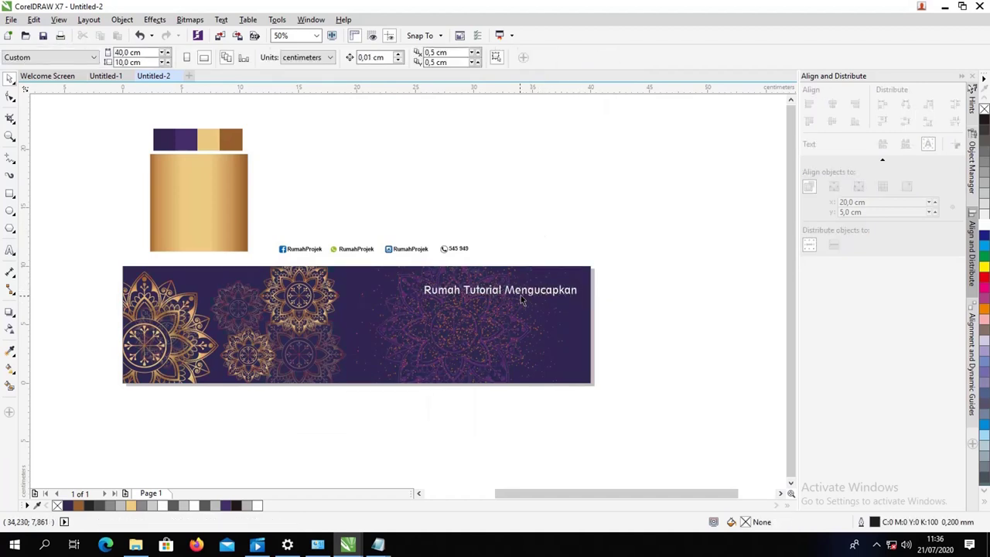
left_click(10, 252)
left_click(425, 310)
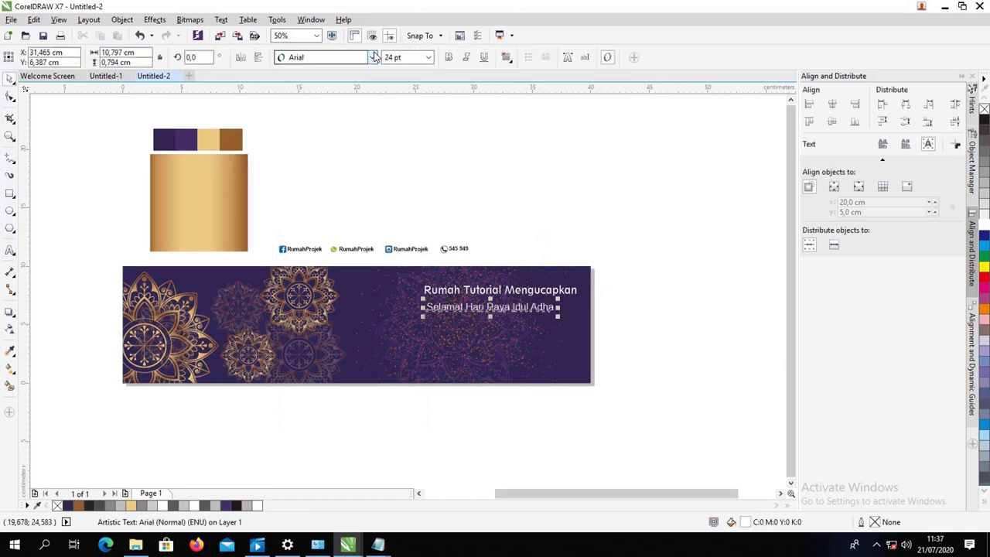
left_click(372, 58)
left_click(354, 103)
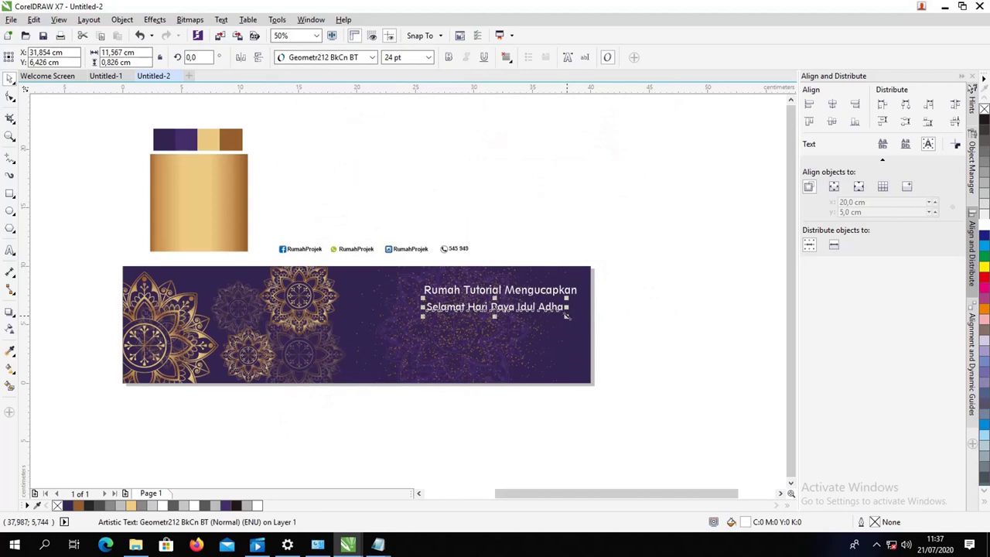
Enlarge the "Selamat Hari Raya Idul Adha" text to about 35.3 pt and break it into two lines before "Idul Adha".
left_click_drag(567, 314, 593, 331)
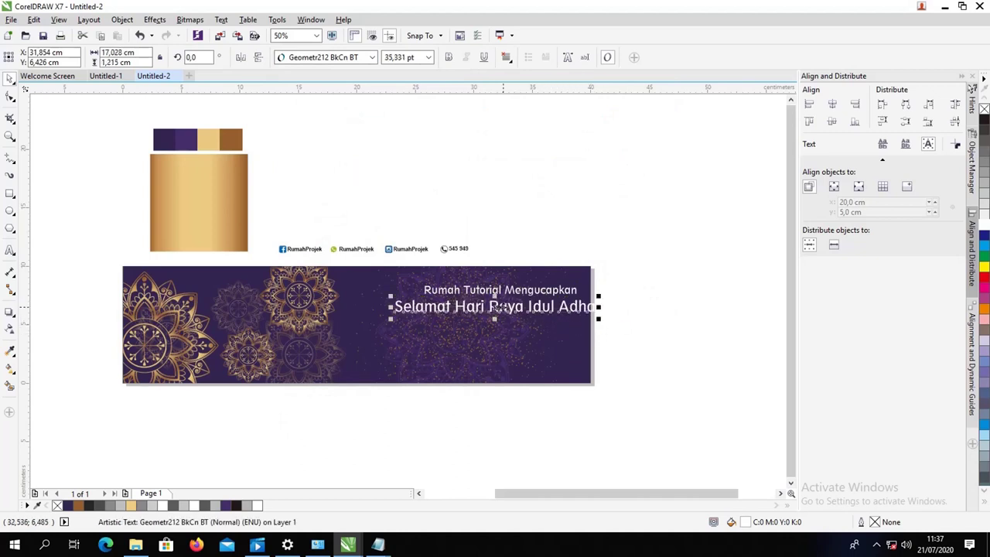
double_click(528, 306)
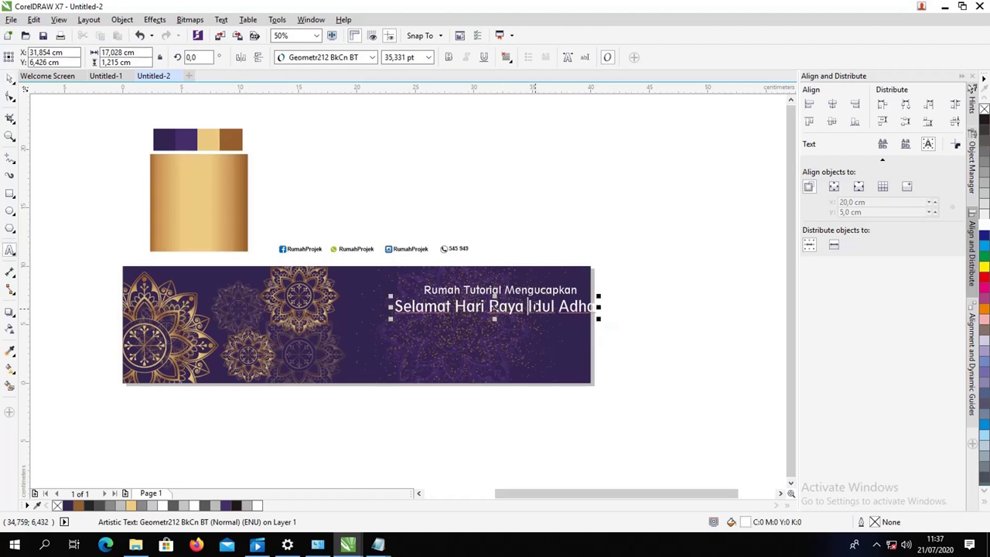
key("Return")
key("ctrl+space")
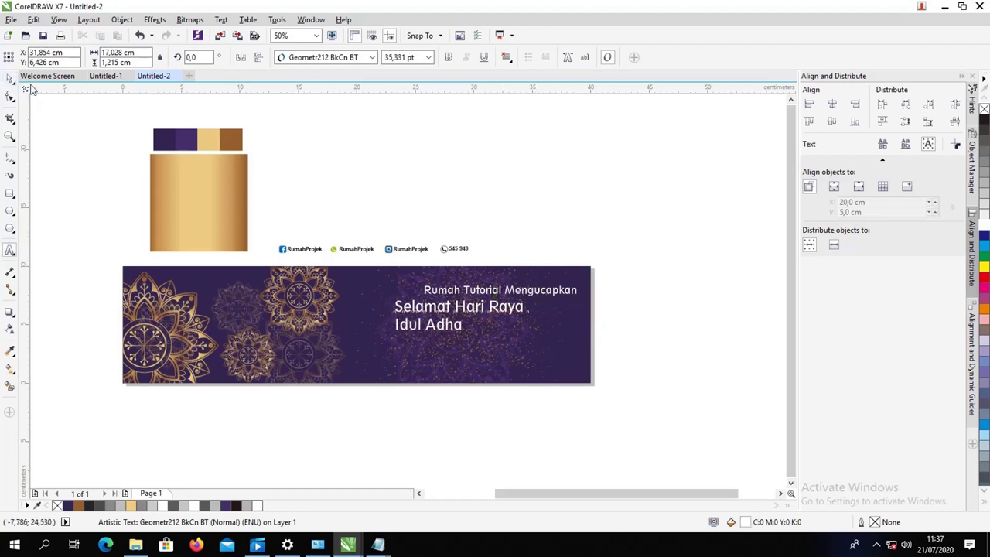
left_click_drag(475, 308, 504, 308)
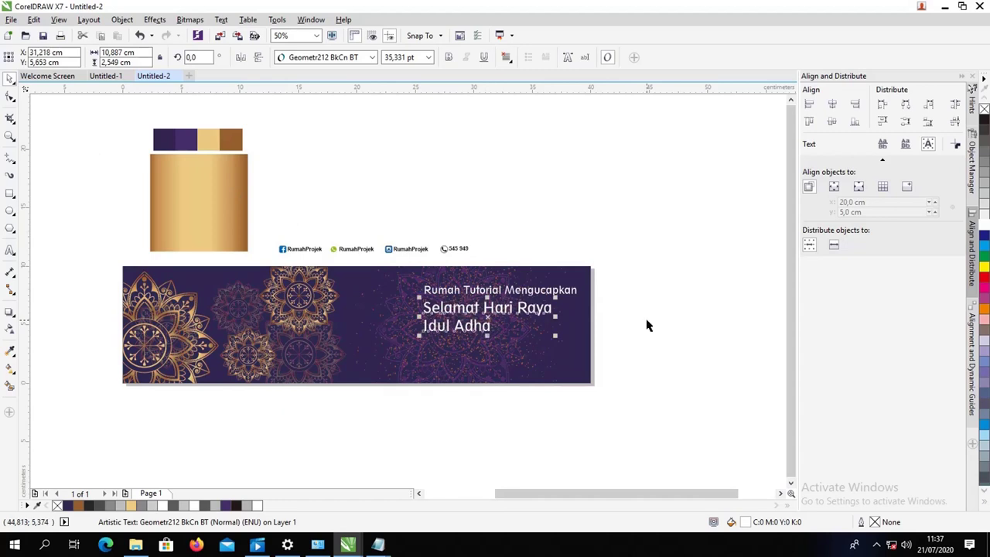
Enlarge the two-line greeting to about 63.5 pt and position it beneath "Rumah Tutorial Mengucapkan".
left_click_drag(555, 335, 571, 338)
left_click_drag(537, 301, 542, 308)
left_click_drag(577, 344, 611, 353)
left_click_drag(517, 312, 496, 314)
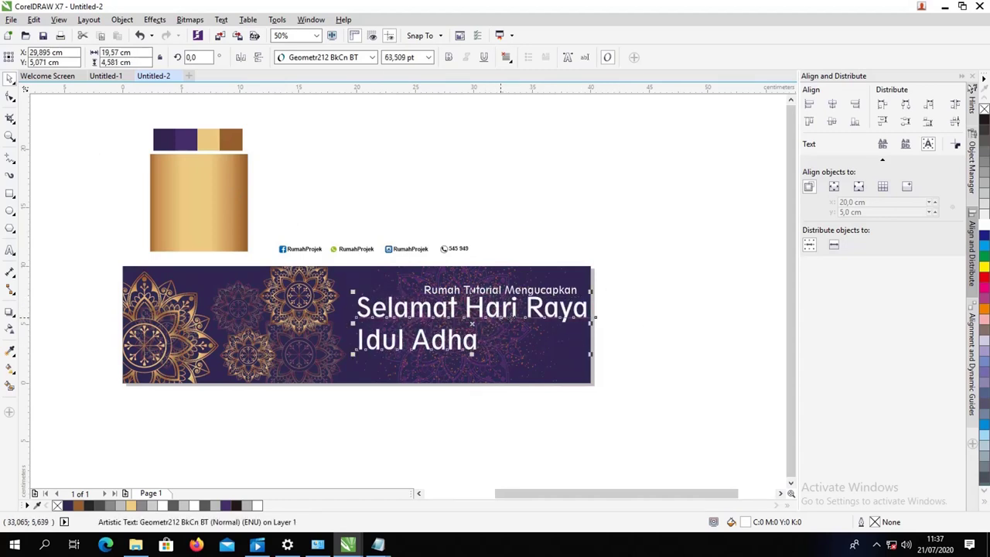
Copy the gold gradient fill from the sample rectangle onto the two-line greeting with the Attributes Eyedropper.
left_click(11, 353)
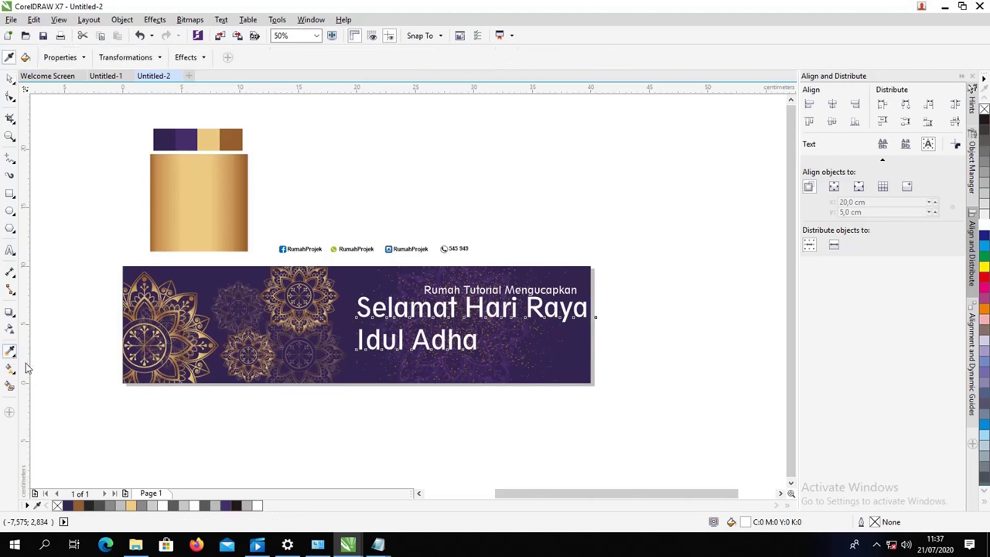
left_click(13, 358)
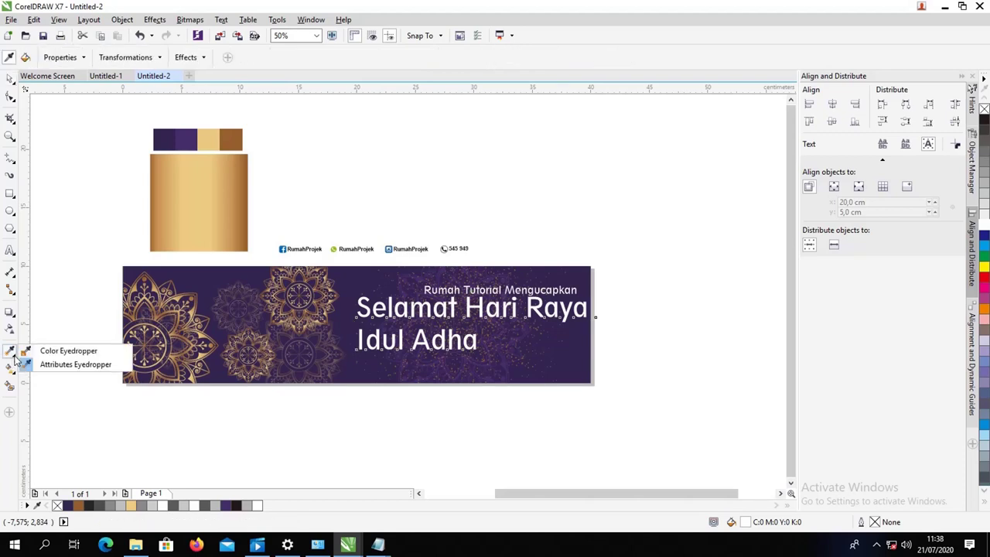
left_click(54, 362)
left_click(186, 208)
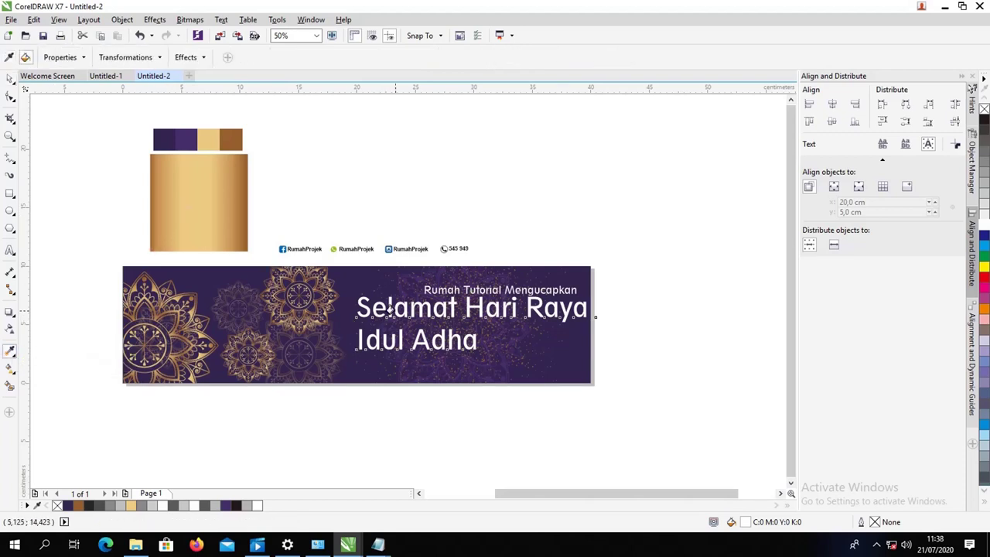
left_click(387, 307)
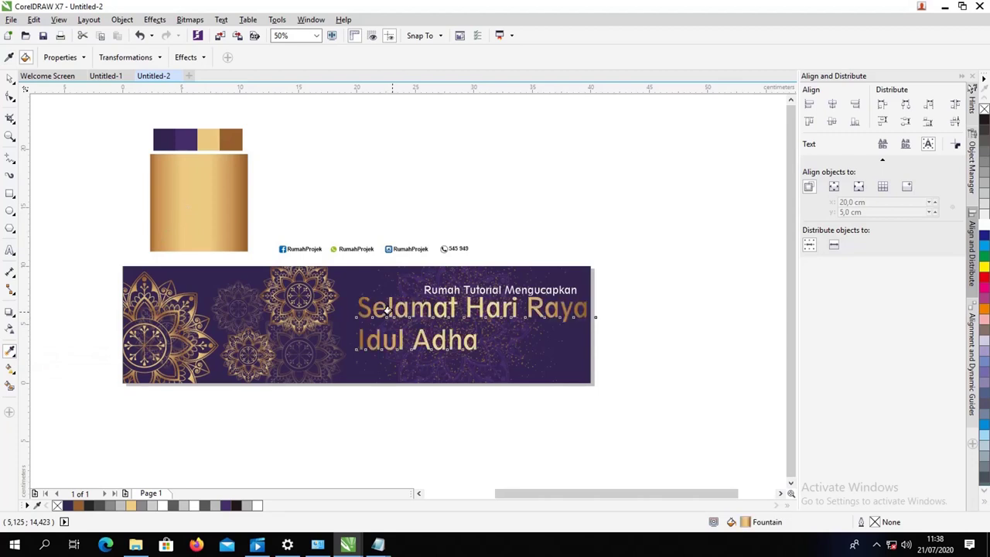
left_click(10, 80)
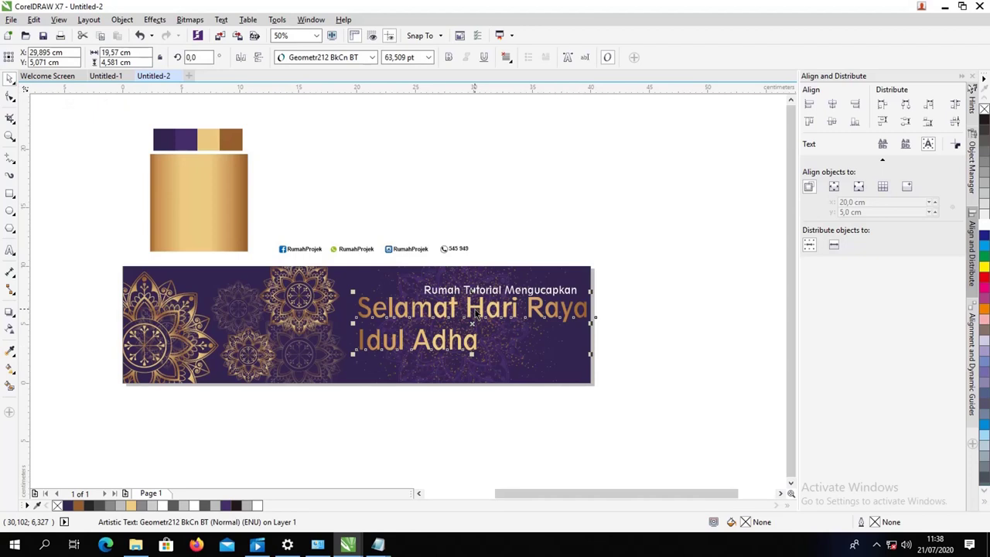
left_click(482, 217)
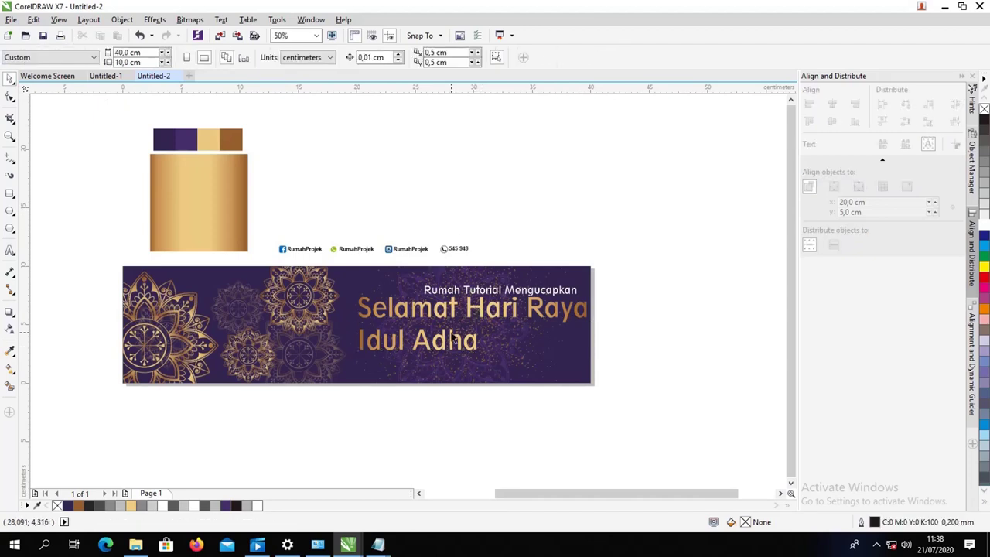
Shift the gold greeting slightly down and break it apart into two separate text lines.
left_click_drag(448, 332, 452, 338)
key("ctrl+k")
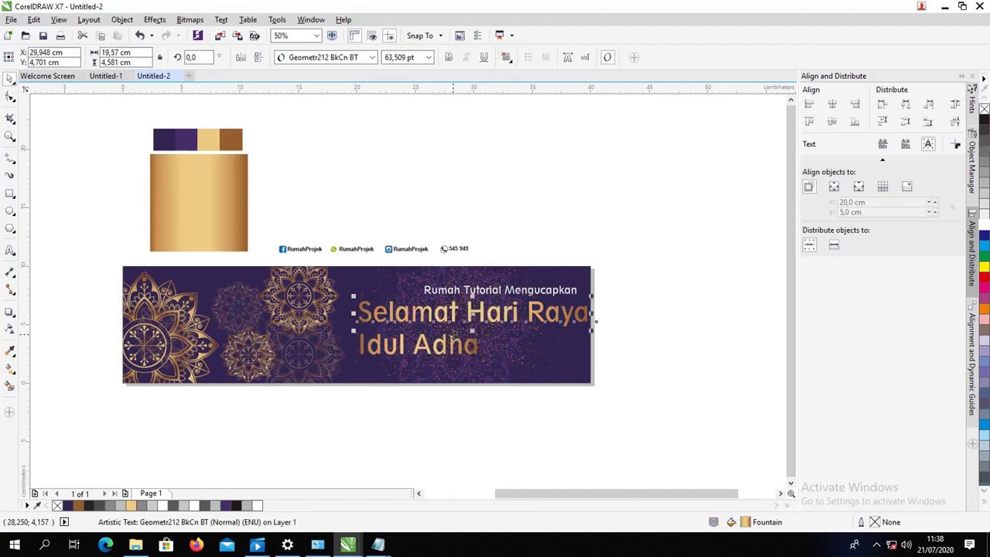
left_click(497, 228)
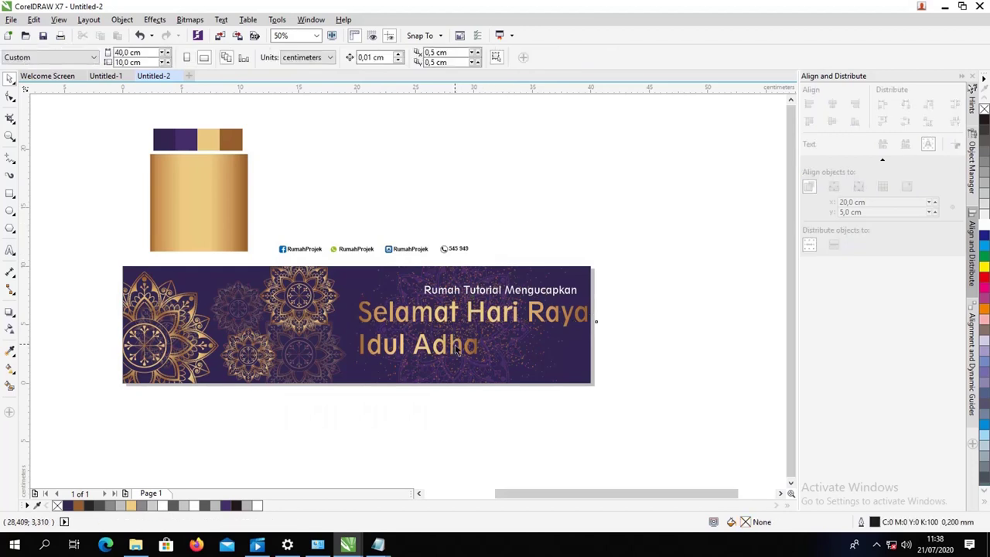
Enlarge the "Idul Adha" line to about 80.6 pt and make it bold.
left_click(457, 349)
mouse_move(482, 359)
left_mouse_down("shift")
mouse_move(496, 363)
mouse_move(453, 345)
mouse_move(470, 344)
left_mouse_up("shift")
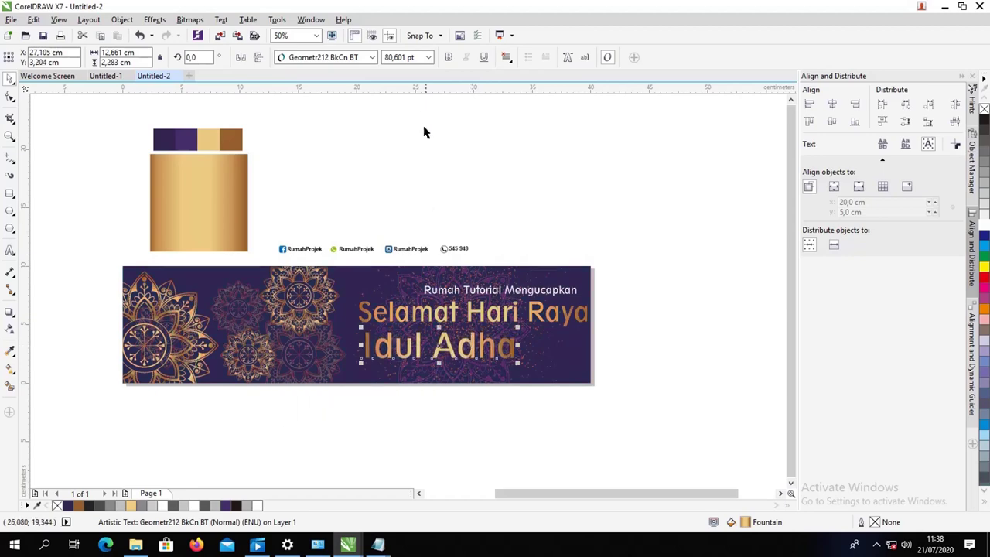
left_click(447, 61)
left_click(442, 183)
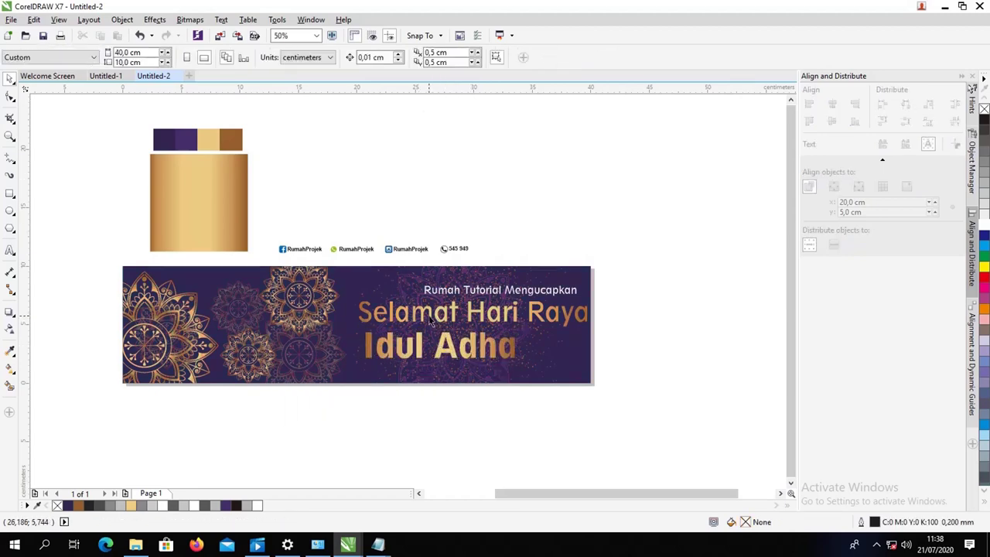
Check the slogan in the Untitled-1 banner and add the text "Semangat Kurban Membentuk Jiwa Yang Bertakwa" above the Untitled-2 banner.
key("ctrl+Tab")
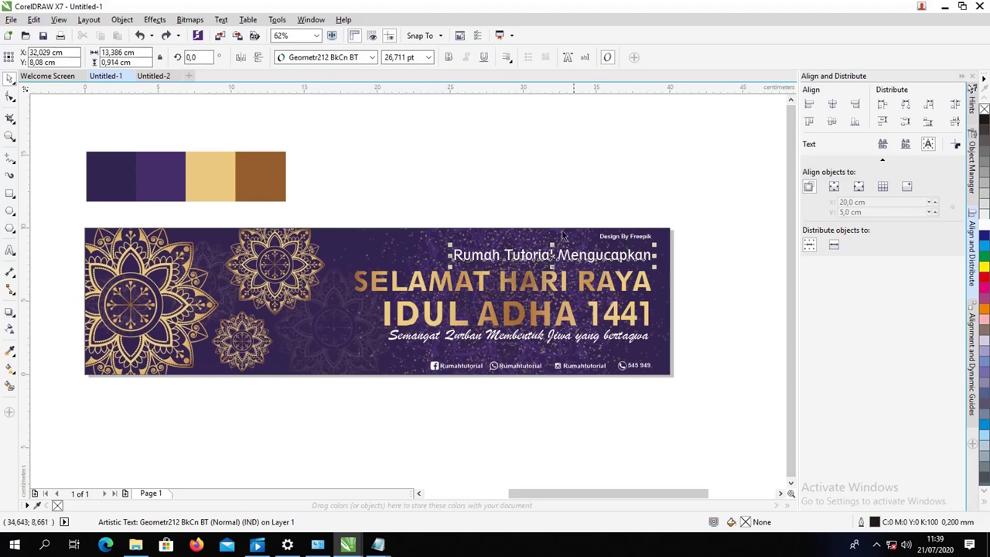
left_click(154, 76)
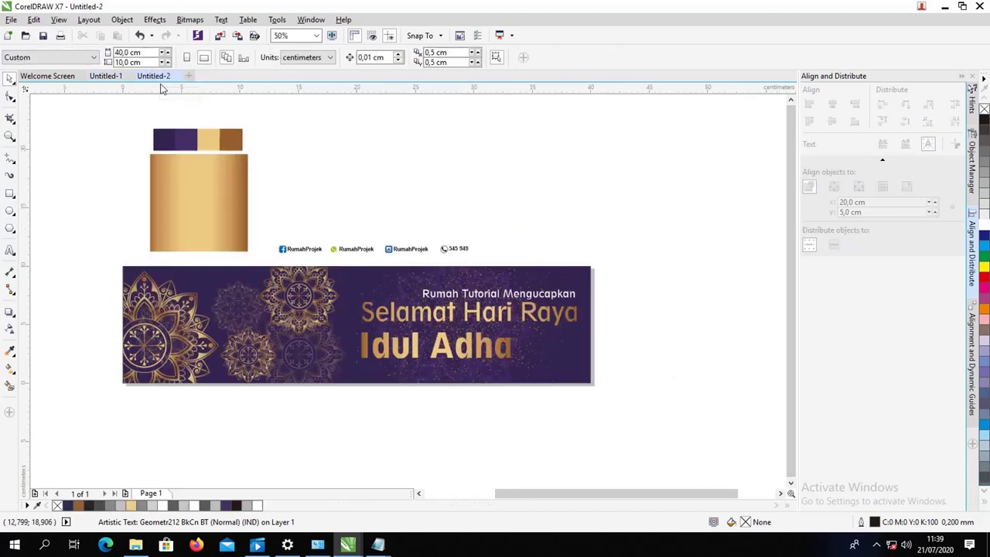
left_click(10, 250)
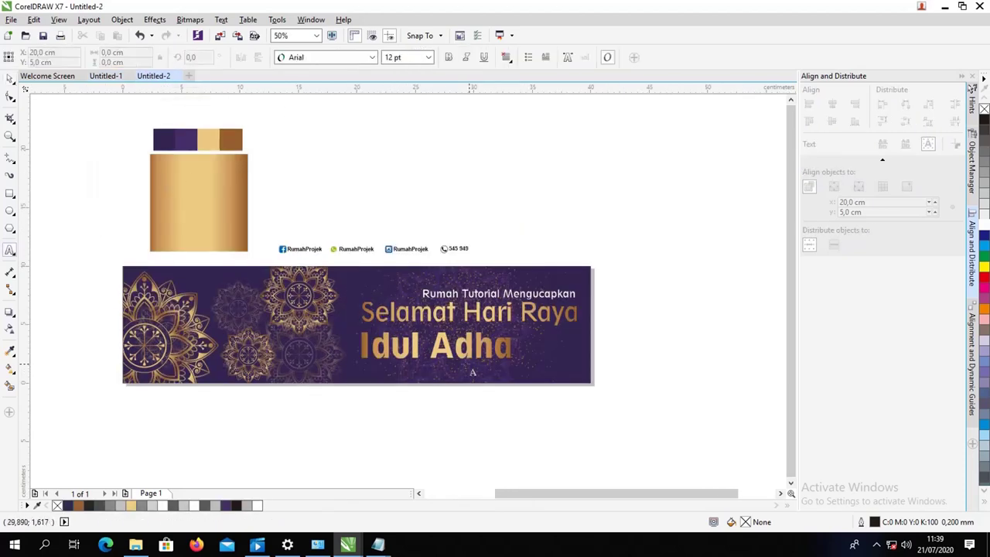
left_click(495, 249)
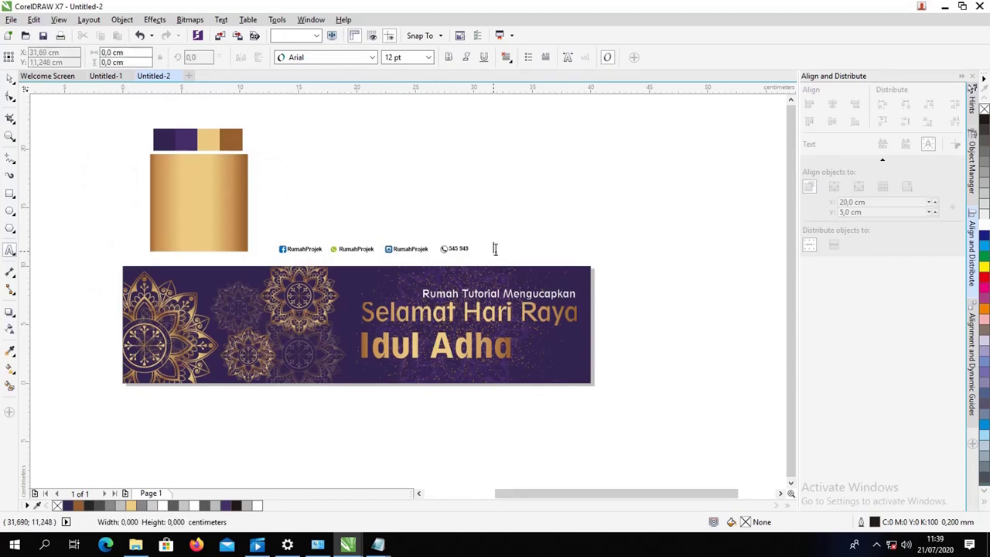
left_click(553, 286)
left_click(106, 76)
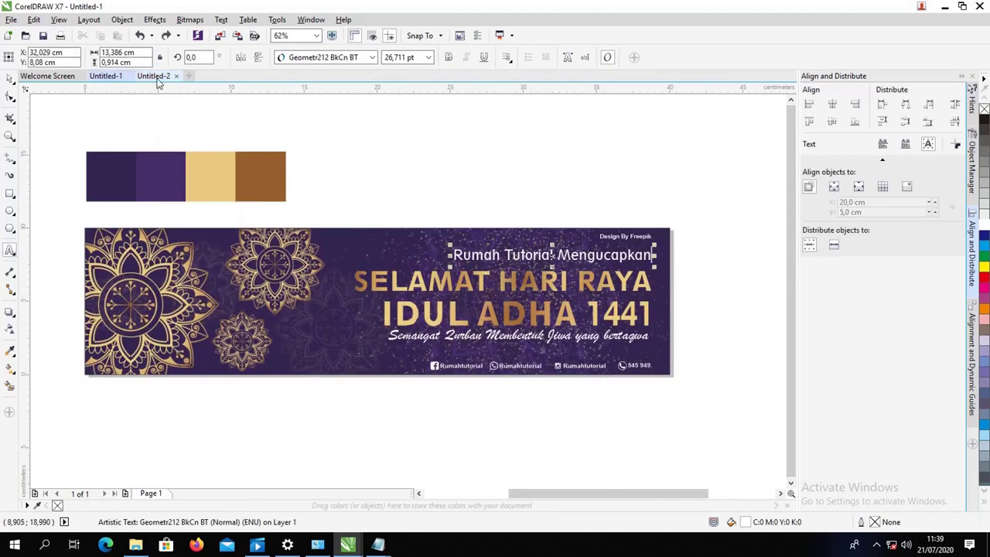
left_click(157, 78)
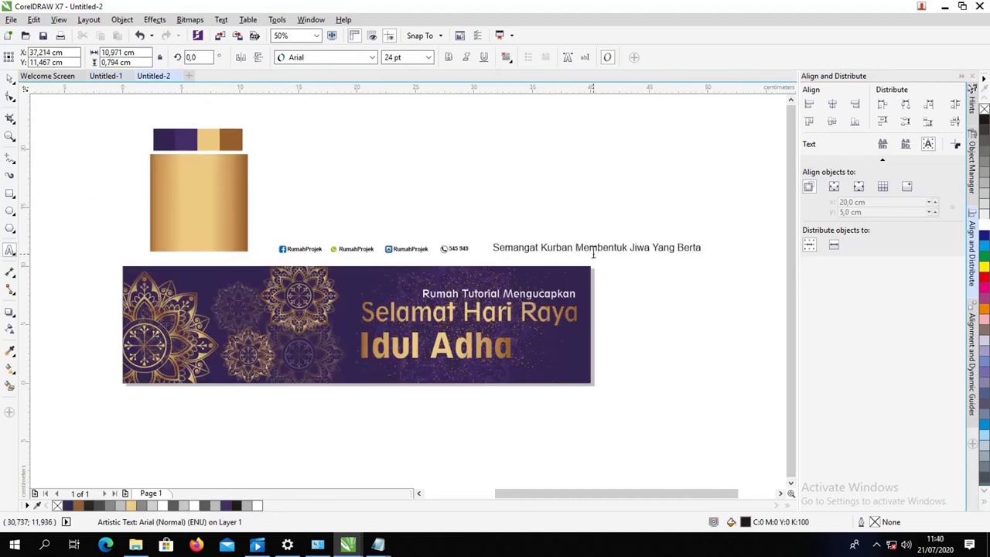
type("wa")
Change the slogan's font to Brush Script MT.
left_click(464, 59)
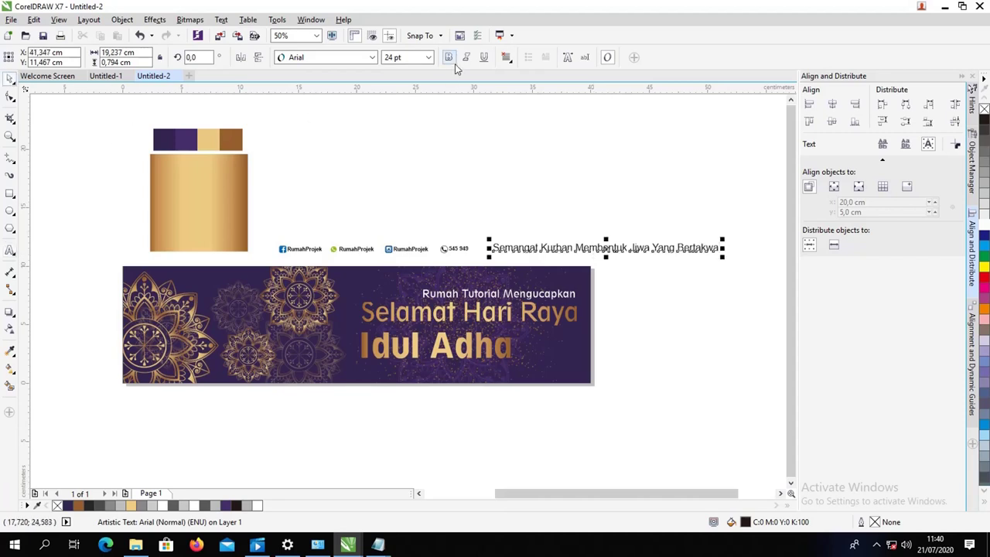
left_click(317, 60)
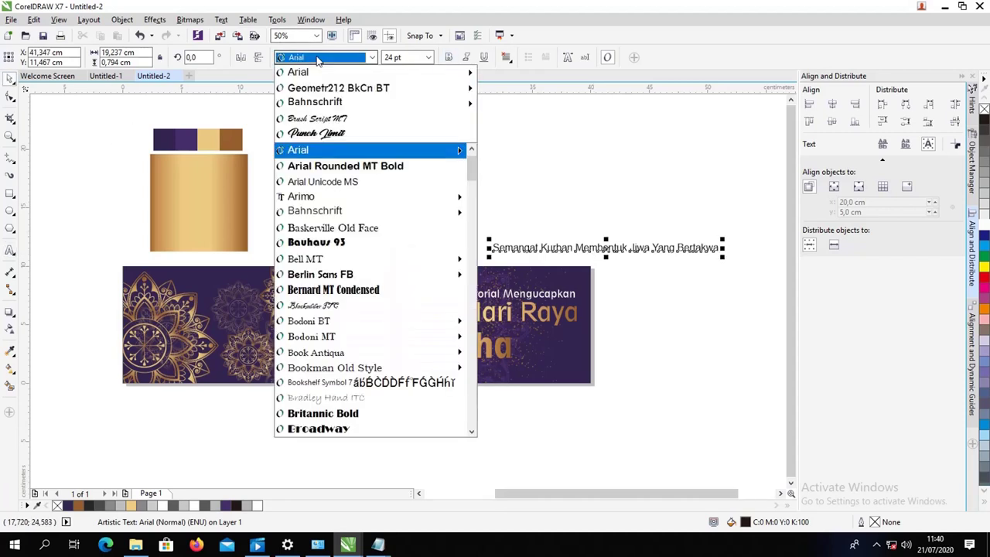
left_click(334, 122)
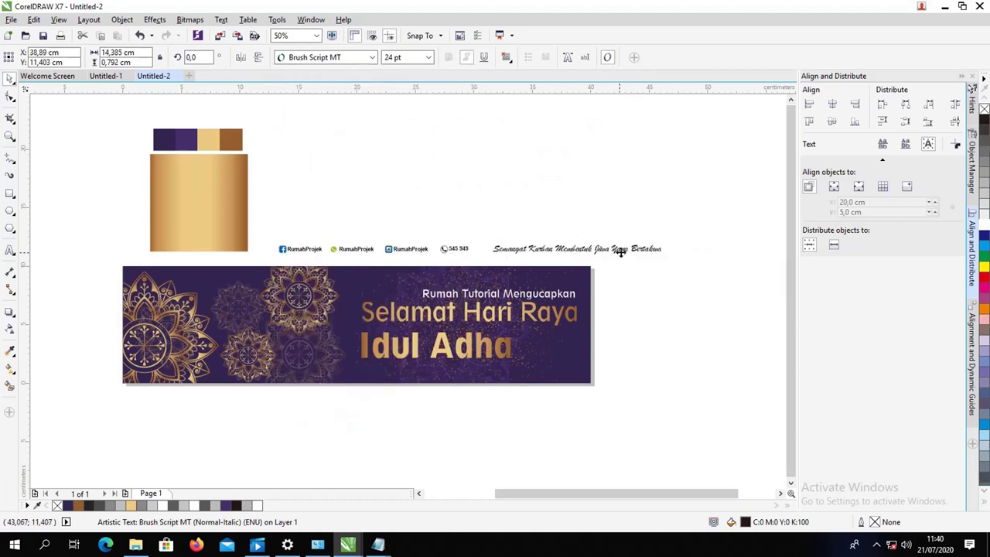
Move the slogan onto the banner beneath "Idul Adha" and fill it white.
left_click_drag(620, 251, 494, 374)
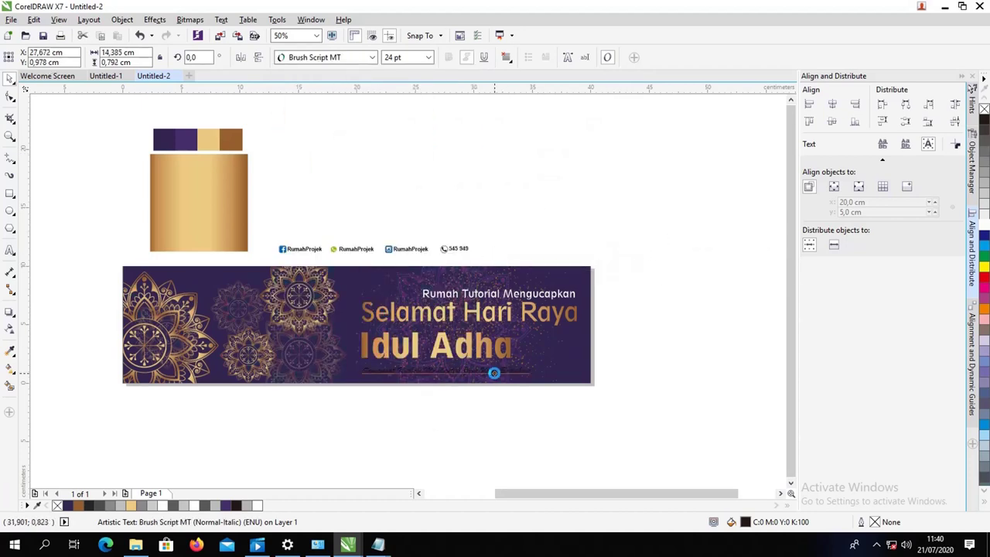
left_click(983, 225)
left_click(697, 314)
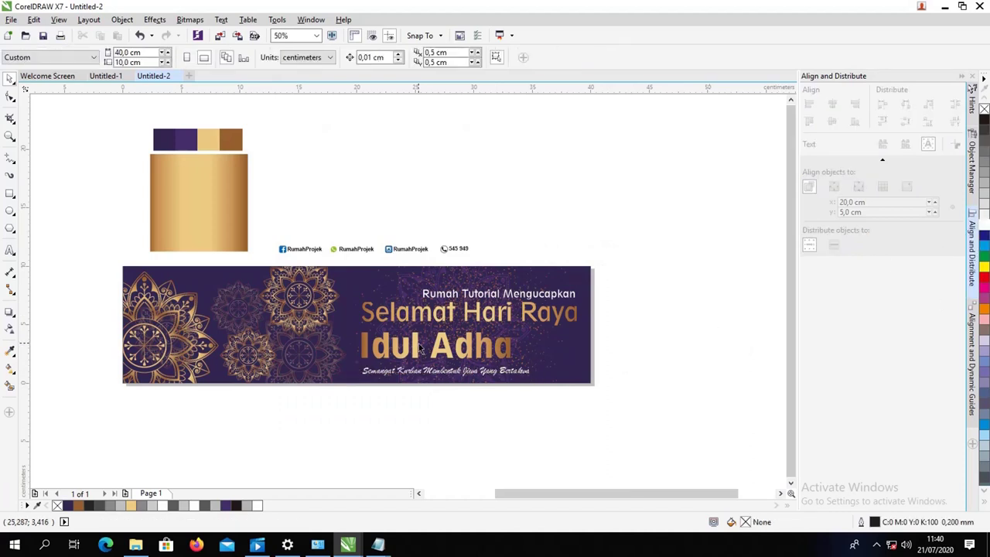
Bring "Idul Adha" closer to "Selamat Hari Raya", shrink both lines slightly and align their left edges.
left_click_drag(415, 348, 416, 336)
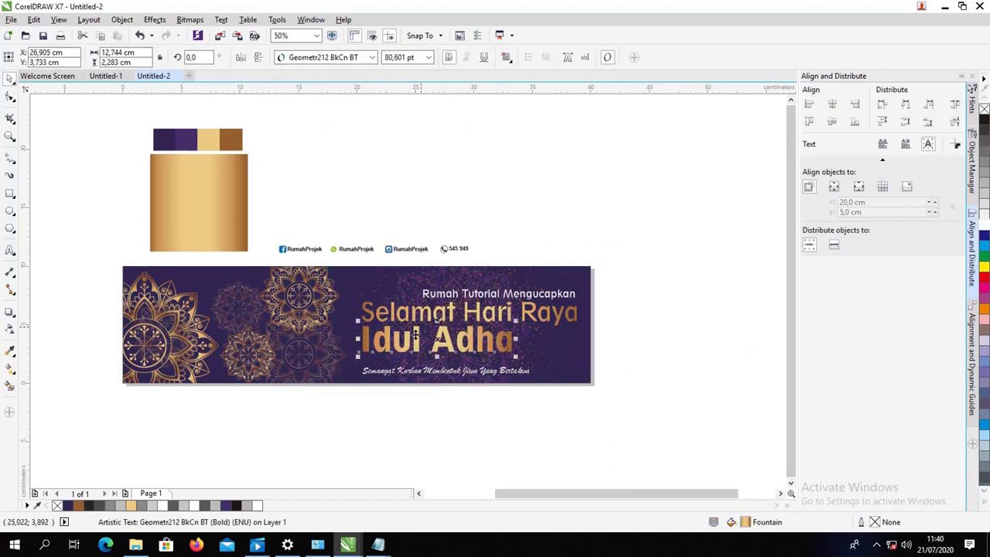
left_click(486, 320)
left_click_drag(579, 330, 565, 327)
left_click(503, 342)
left_click_drag(517, 358, 503, 354)
left_click(535, 318, "shift")
key("l")
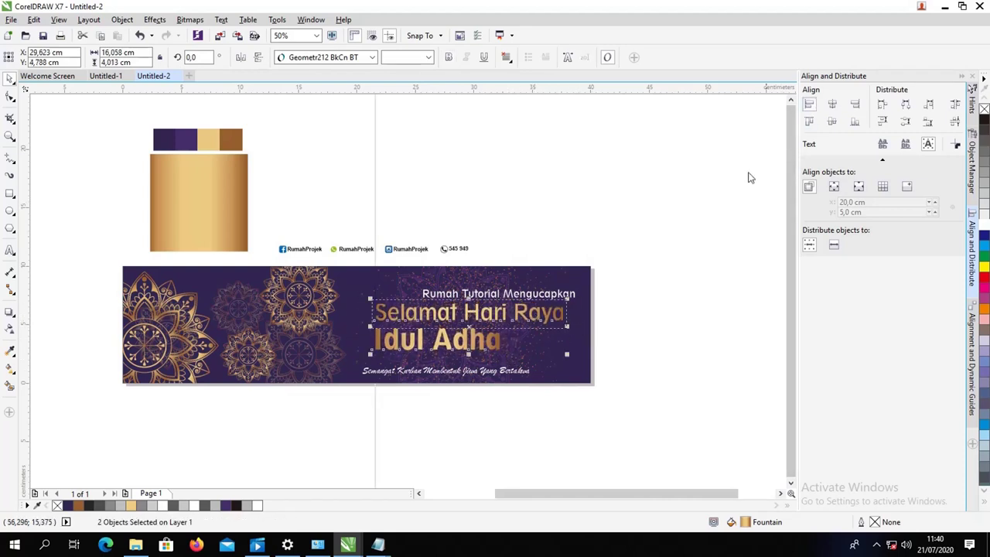
Move the white slogan up and to the right so it sits directly beneath "Idul Adha".
left_click(747, 174)
left_click_drag(446, 371, 467, 365)
left_click(635, 334)
left_click(466, 360)
left_click(377, 258)
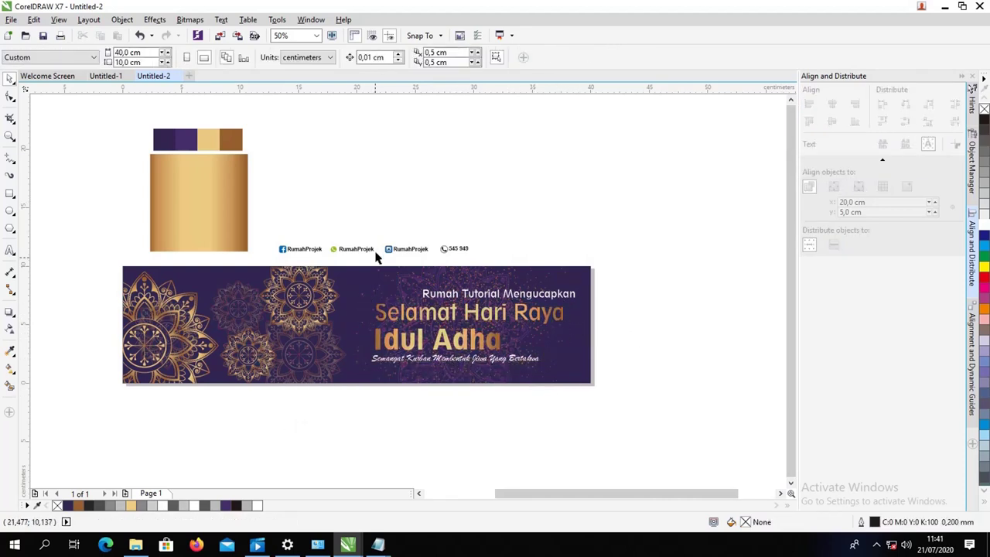
Move the social media contact row into the banner beneath the slogan and shrink it to about 10.5 cm wide.
left_click_drag(391, 249, 449, 378)
mouse_move(371, 367)
left_mouse_down()
mouse_move(426, 369)
mouse_move(358, 360)
left_mouse_up()
key("Escape")
Select the grouped contact row at the banner's lower edge and fill its icons and text white.
scroll(451, 379, "up", 1)
left_click(448, 373)
left_click(382, 374, "shift")
key("Escape")
left_click(383, 373)
left_click(403, 425)
left_click(436, 373)
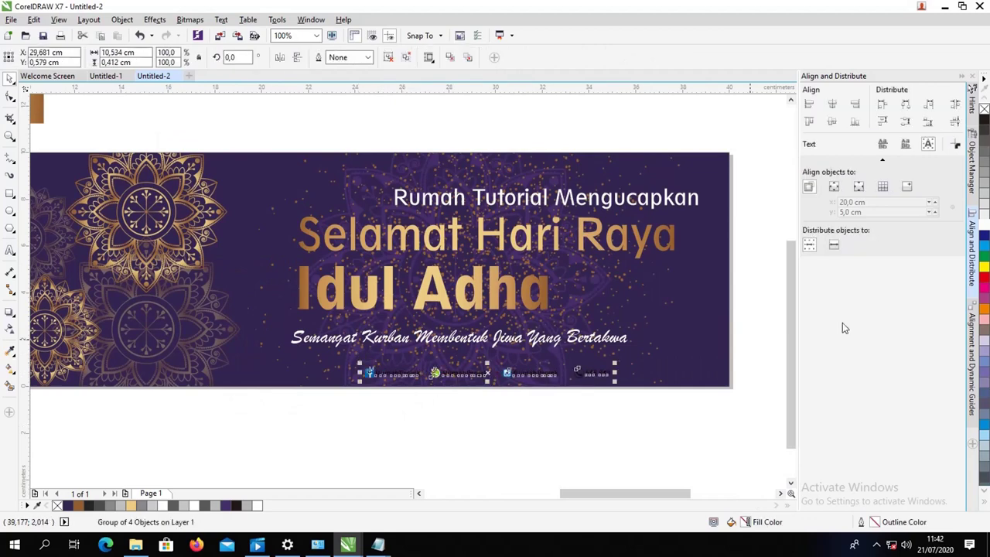
left_click(984, 226)
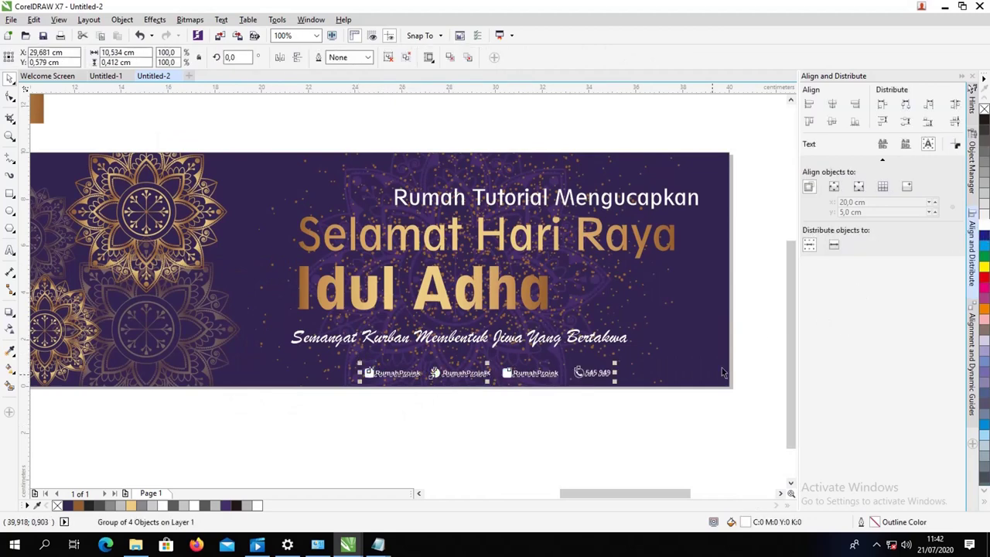
left_click(682, 398)
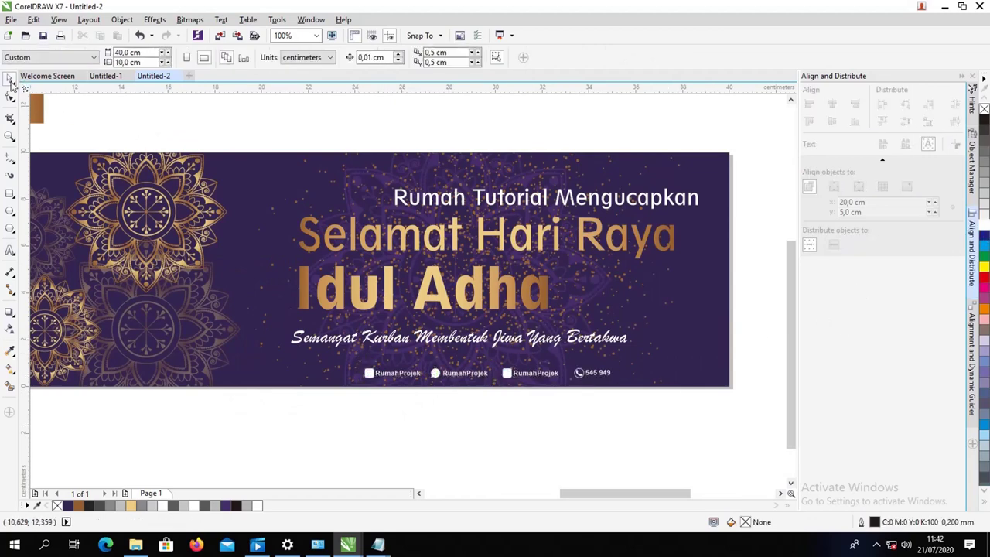
left_click(316, 36)
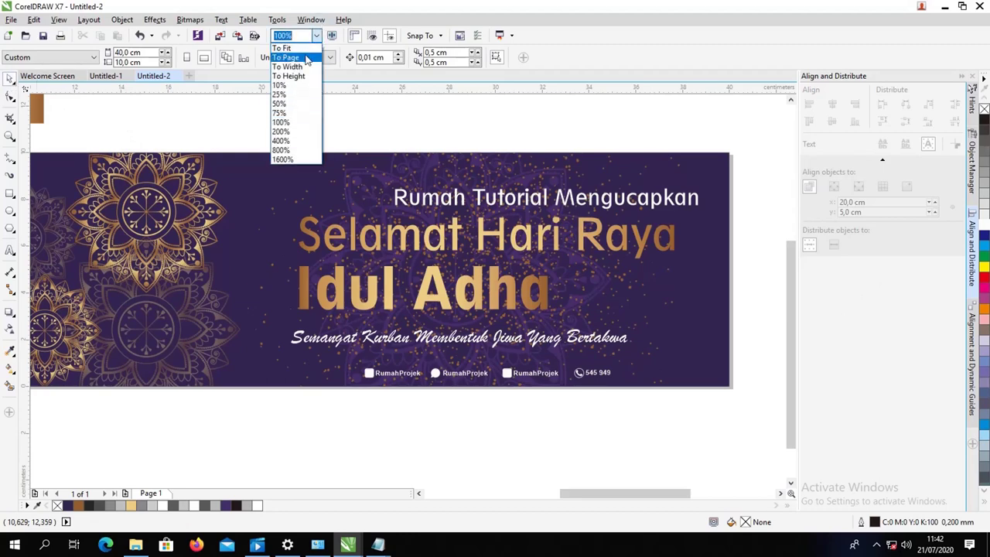
left_click(306, 66)
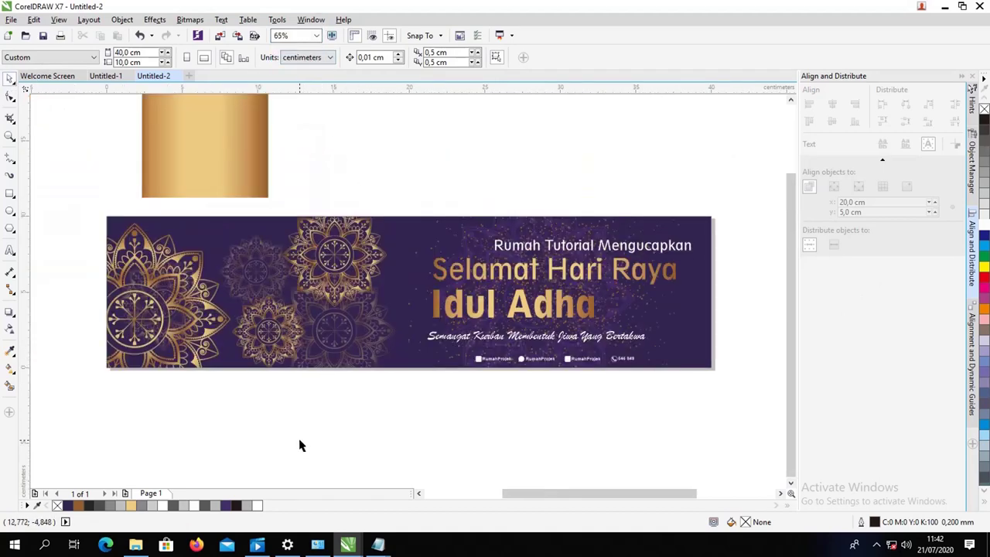